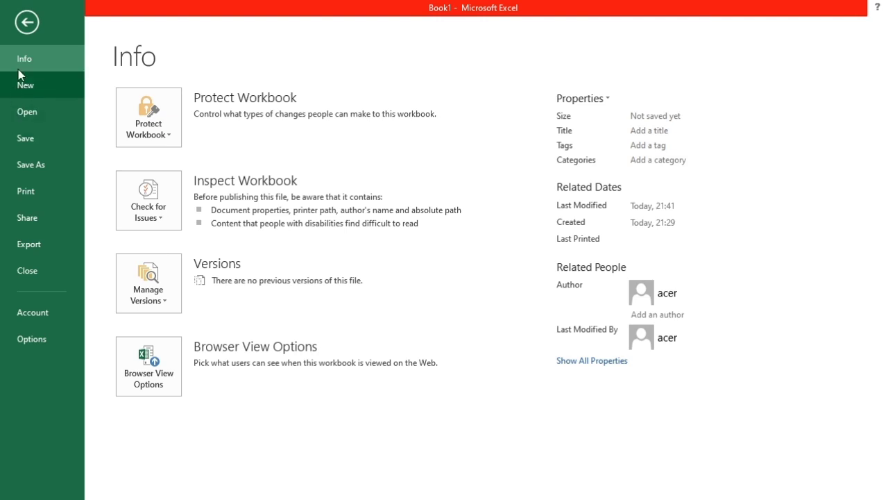
Return to the worksheet, view Sheet2 briefly, and enter the text "merah" in cell B2 of Sheet1
left_click(26, 22)
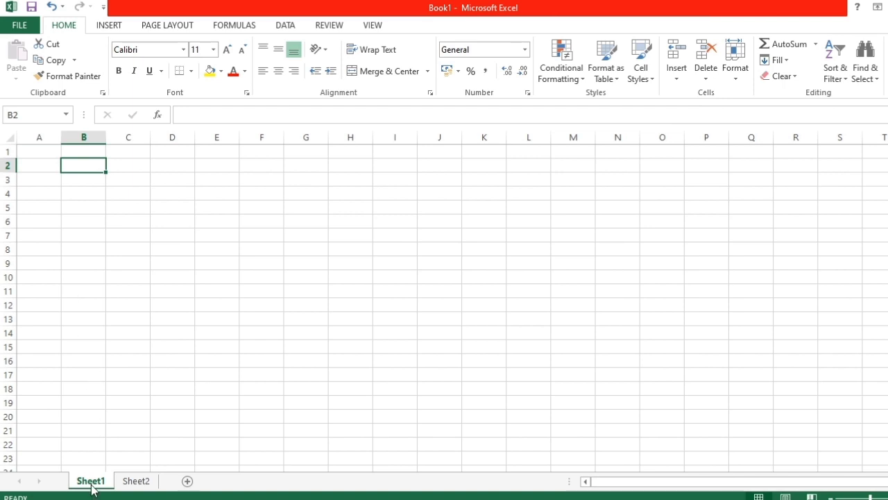
left_click(136, 484)
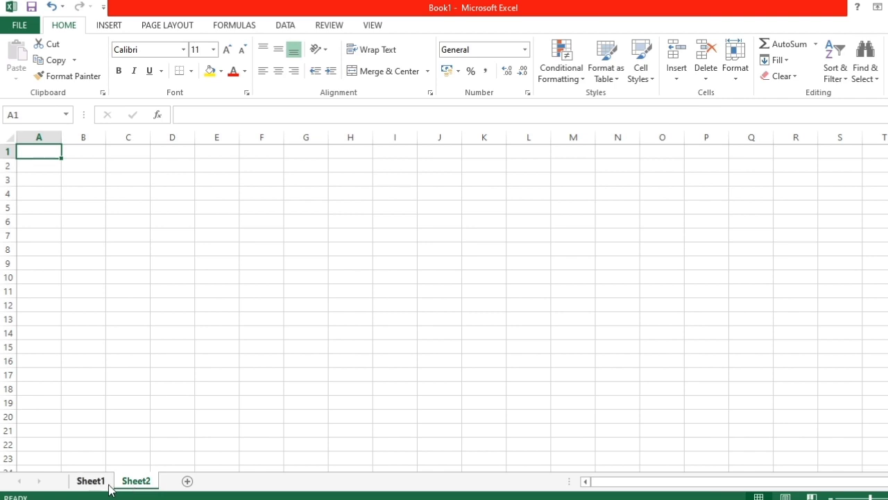
left_click(104, 485)
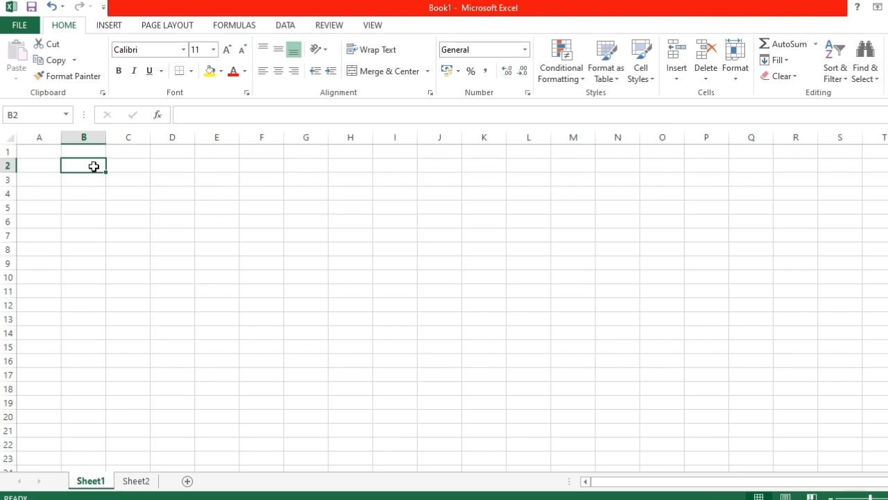
type("me")
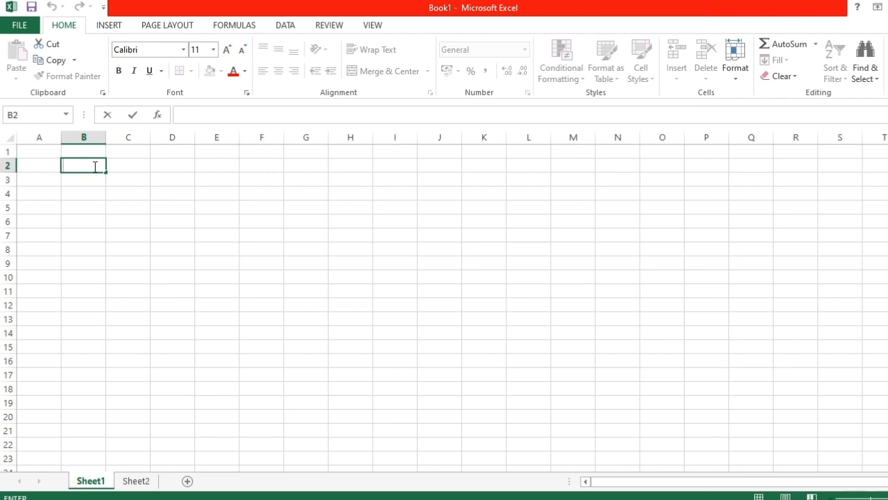
type("rah")
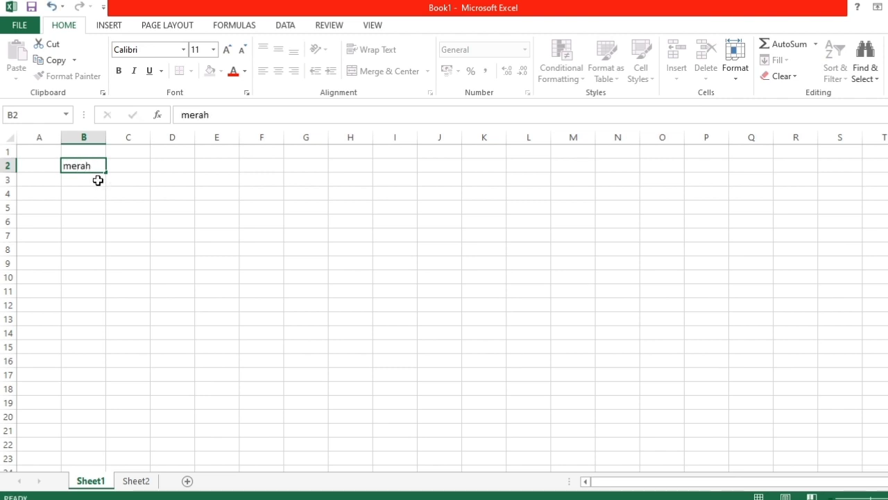
key("Return")
Move the text "merah" from cell B2 to cell C3 by cutting and pasting it
left_click(97, 166)
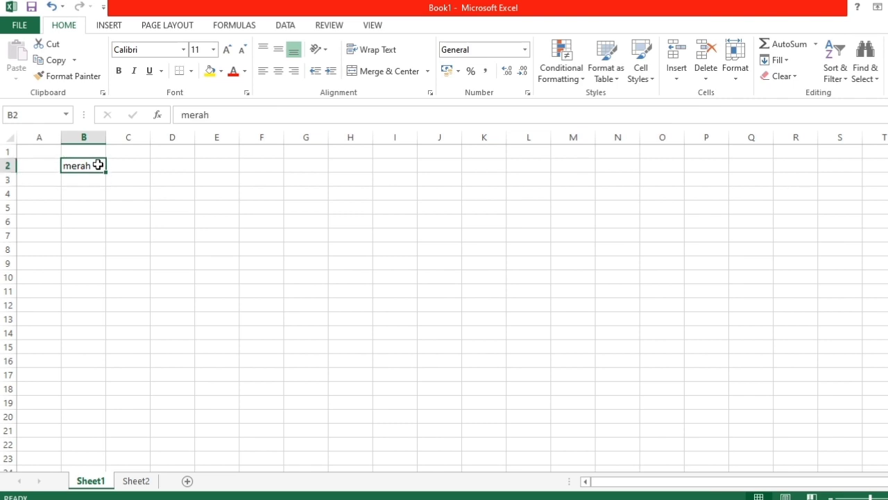
left_click(61, 48)
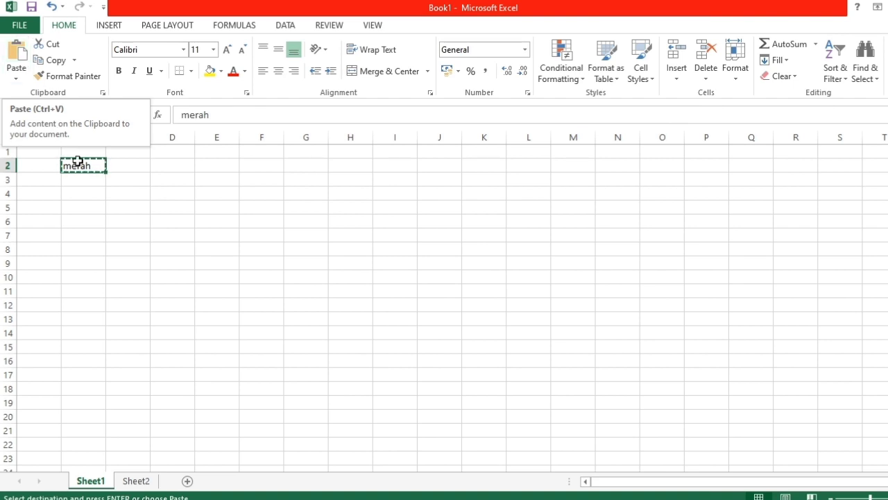
left_click(120, 181)
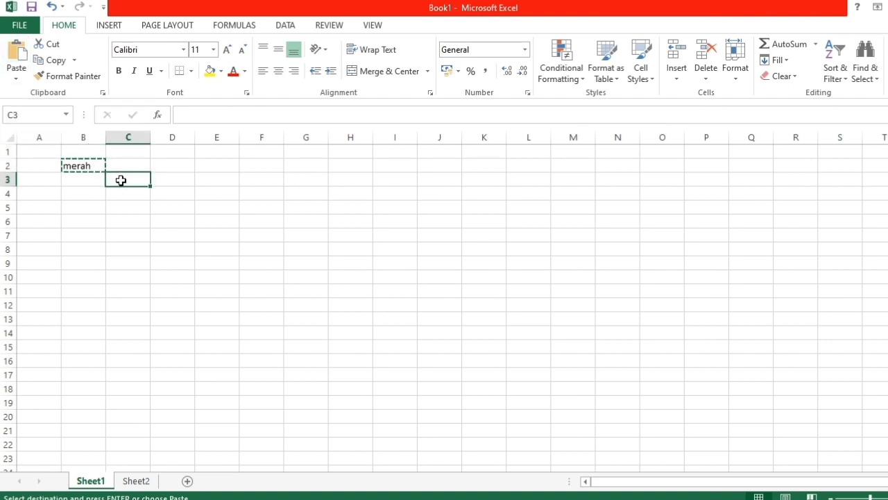
left_click(17, 51)
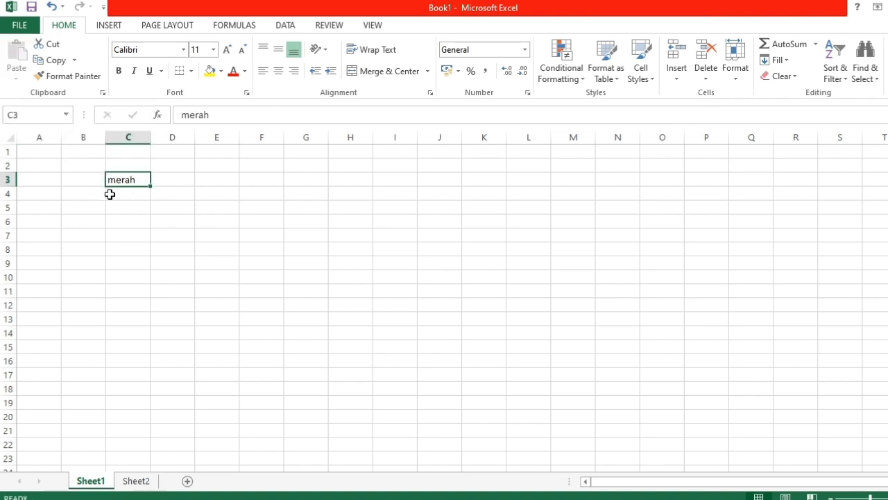
Copy the text in cell C3 and paste it into cell B2
left_click(64, 61)
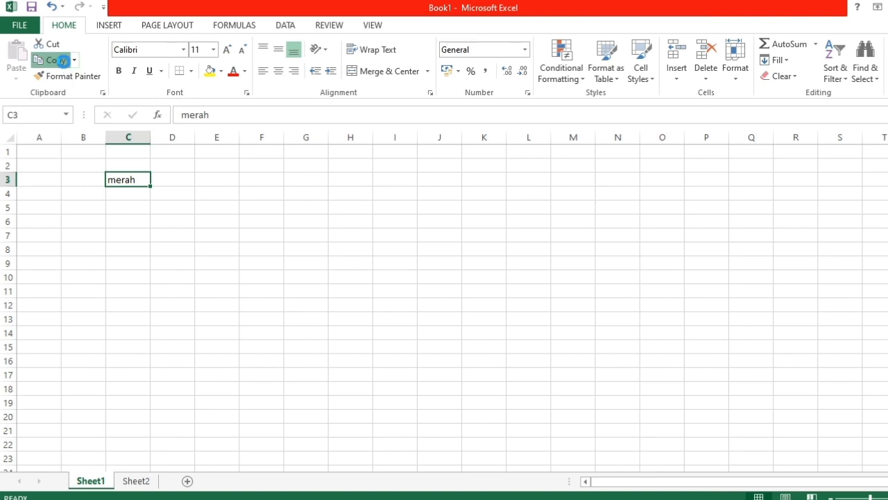
left_click(71, 168)
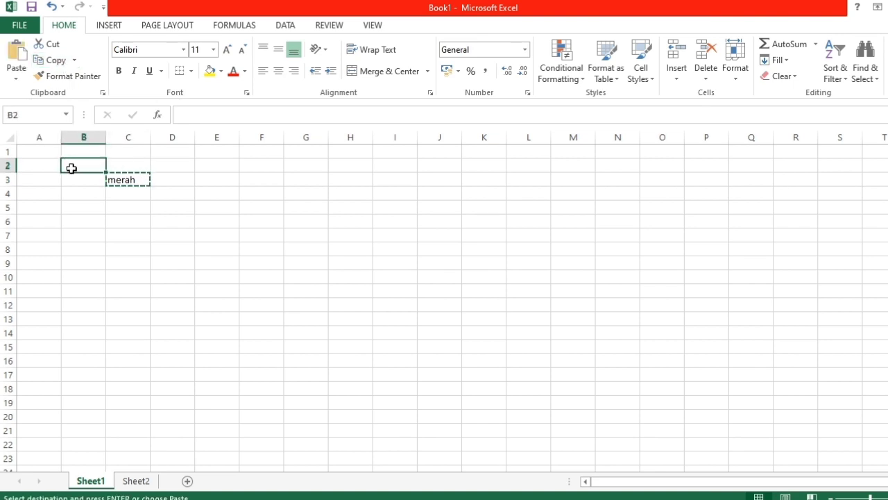
left_click(18, 57)
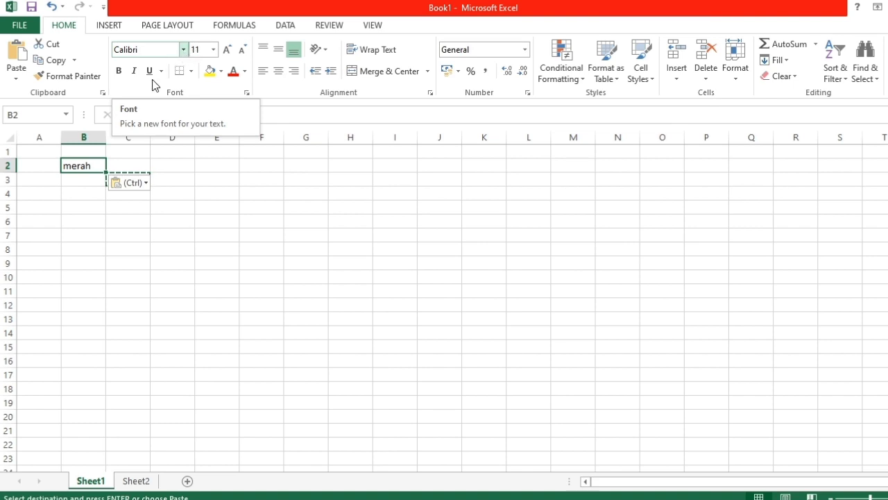
Set the font of the text in cell B2 to Times New Roman
left_click(145, 49)
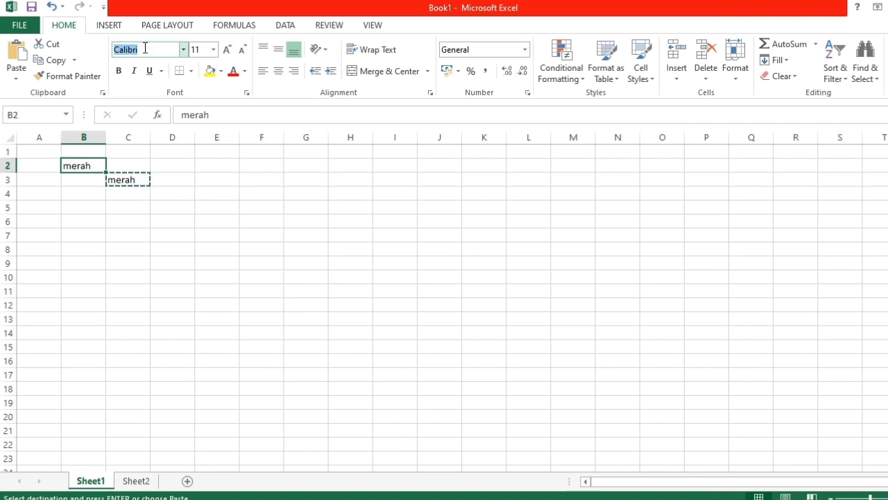
type("Times New Roma")
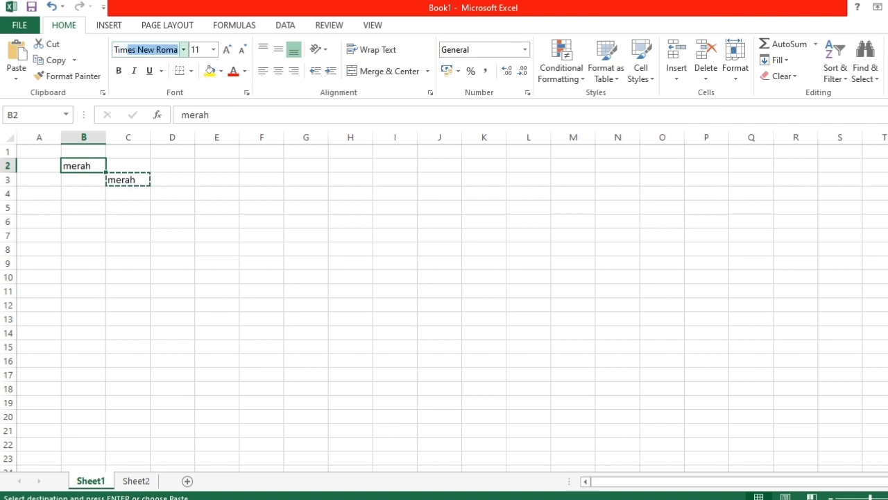
key("Return")
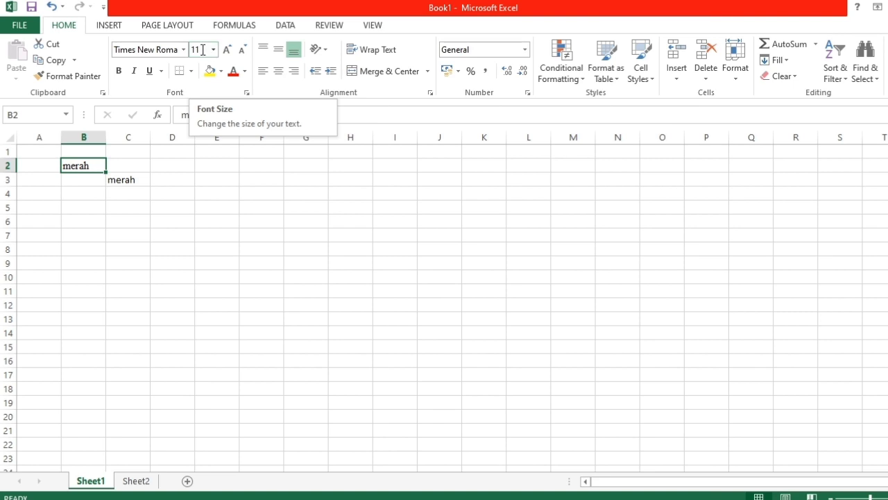
Set the font size of the text in cell B2 to 15
left_click(203, 49)
type("3")
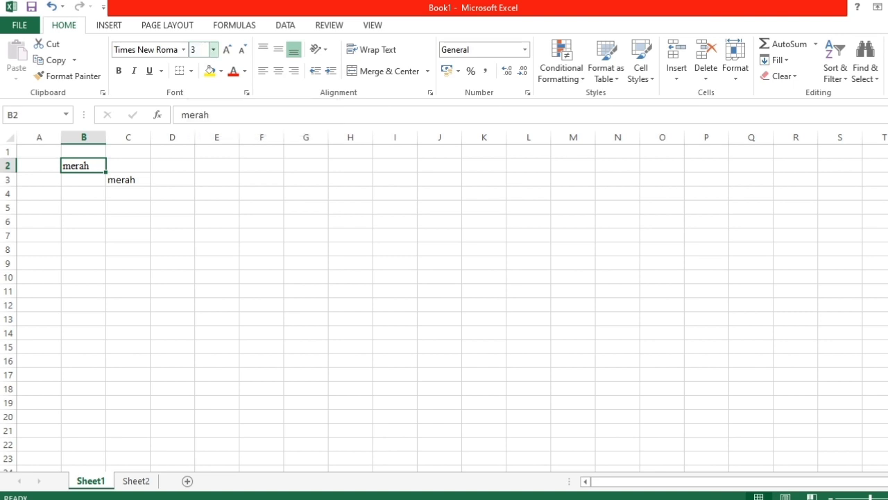
type("0")
key("BackSpace")
key("BackSpace")
type("15")
left_click(134, 168)
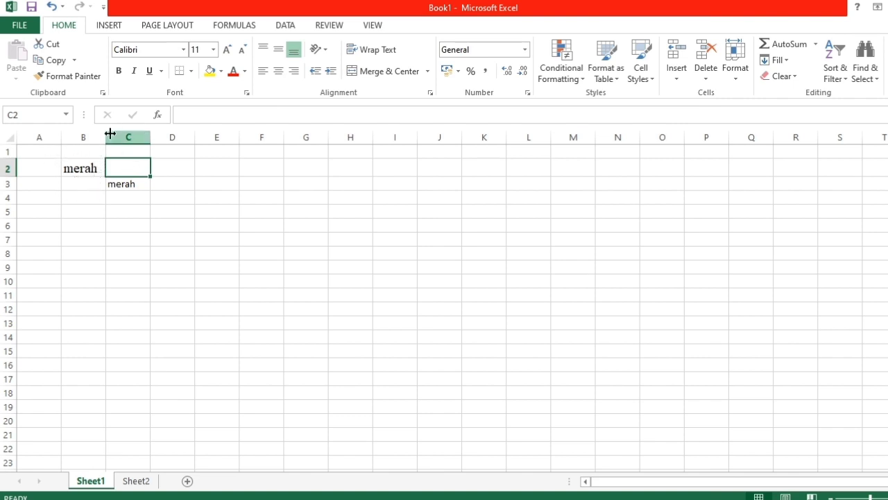
Make the text in cell B2 bold, italic and underlined
left_click(96, 167)
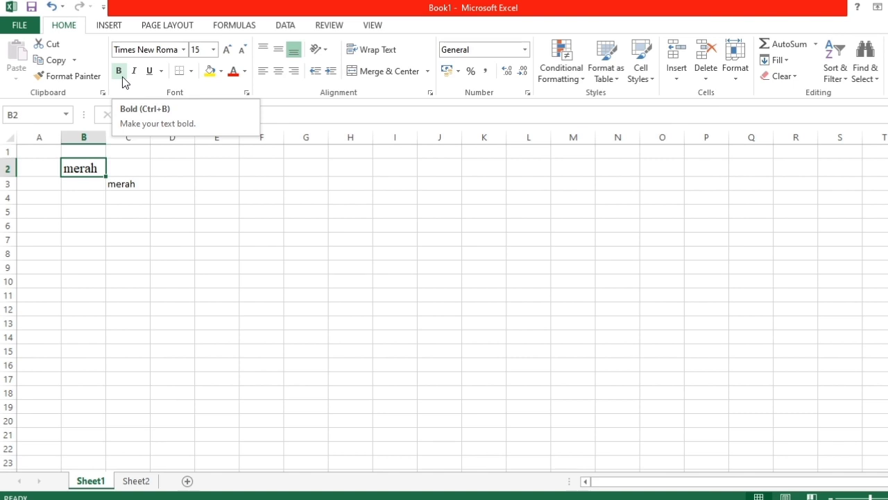
left_click(122, 76)
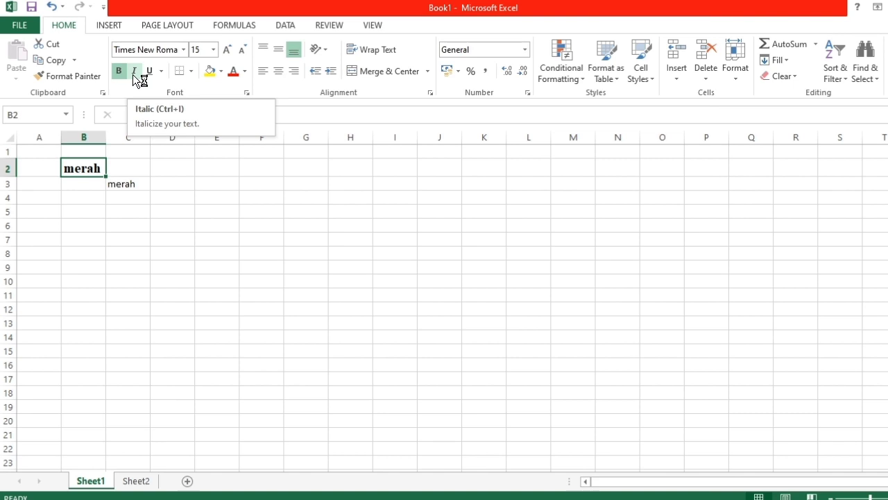
left_click(134, 73)
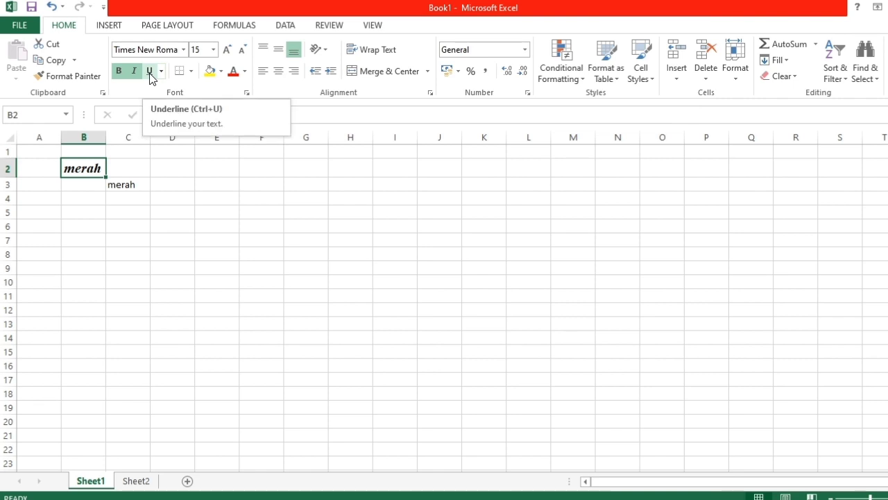
left_click(150, 72)
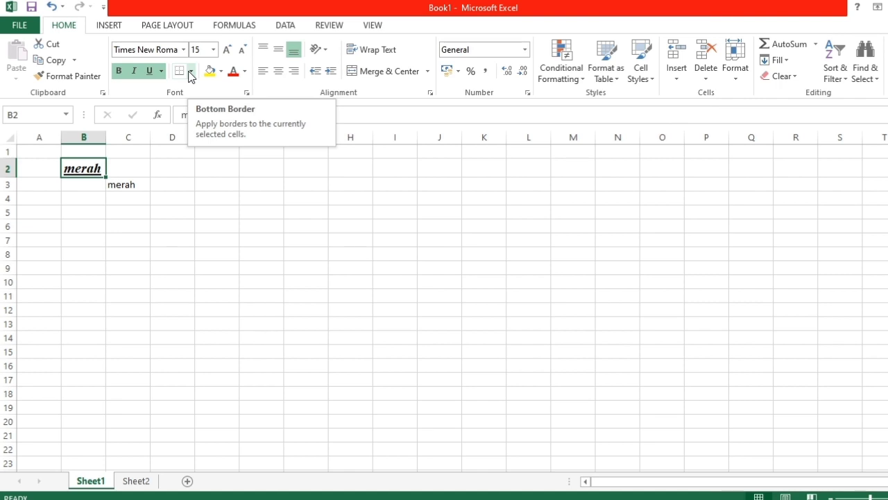
Look through the border options, leaving them unused, and give cell B2 a yellow fill and red text
left_click(190, 72)
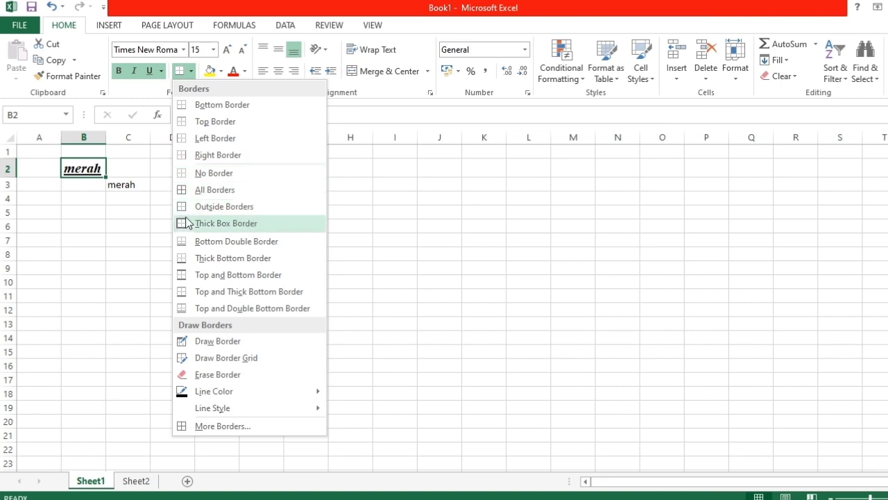
left_click(193, 70)
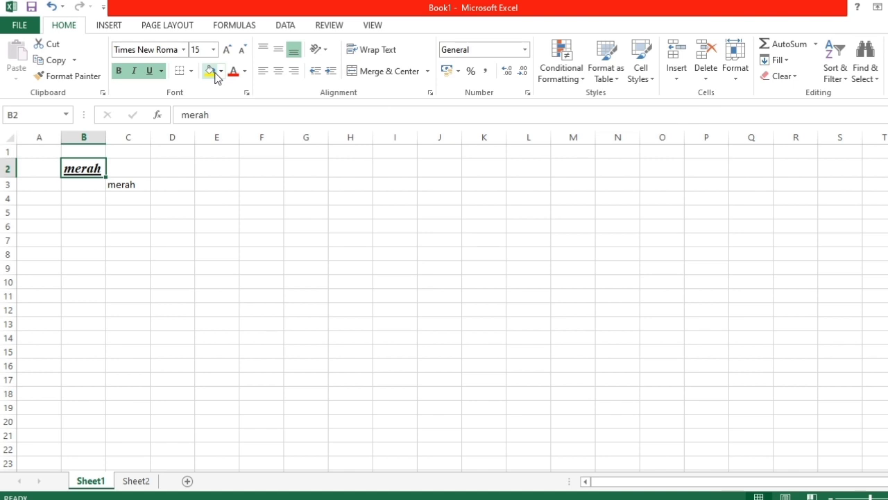
left_click(215, 70)
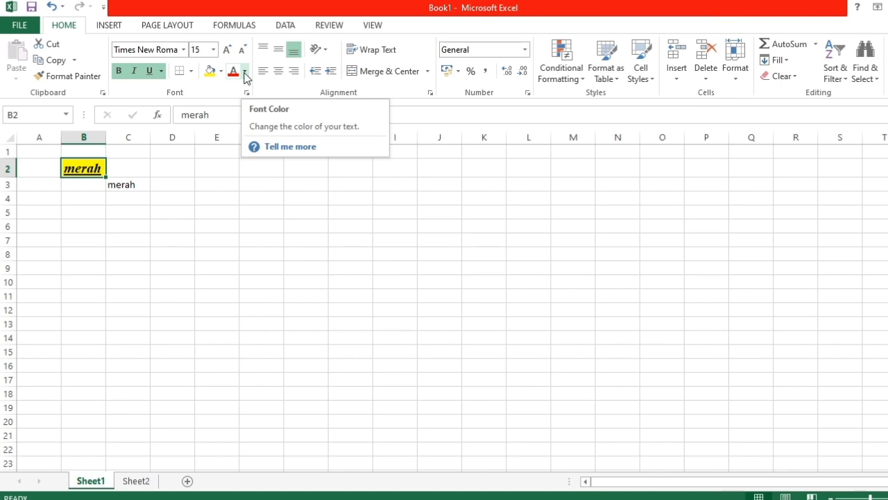
left_click(235, 73)
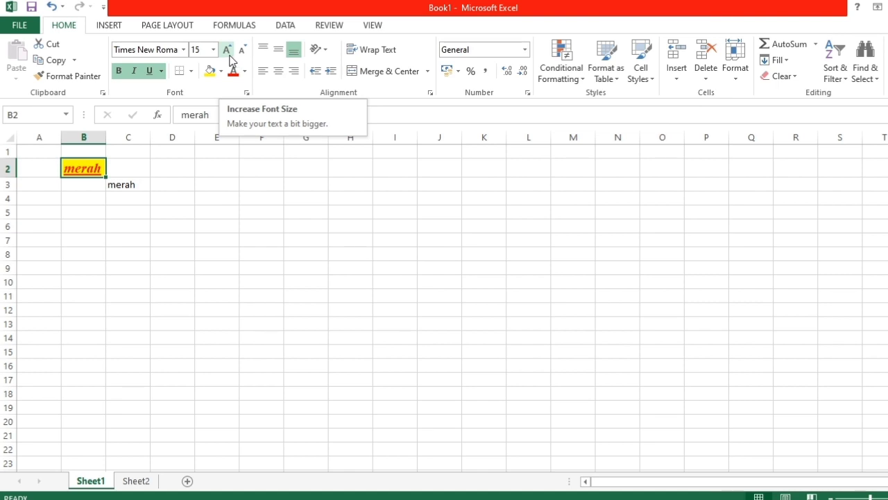
Increase the font size of cell B2 by one step to 16 and decrease it to 14
left_click(229, 53)
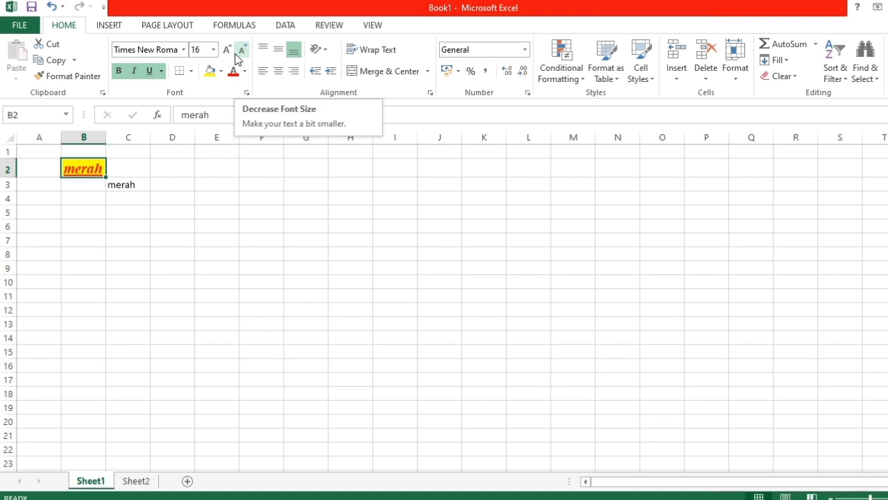
left_click(241, 50)
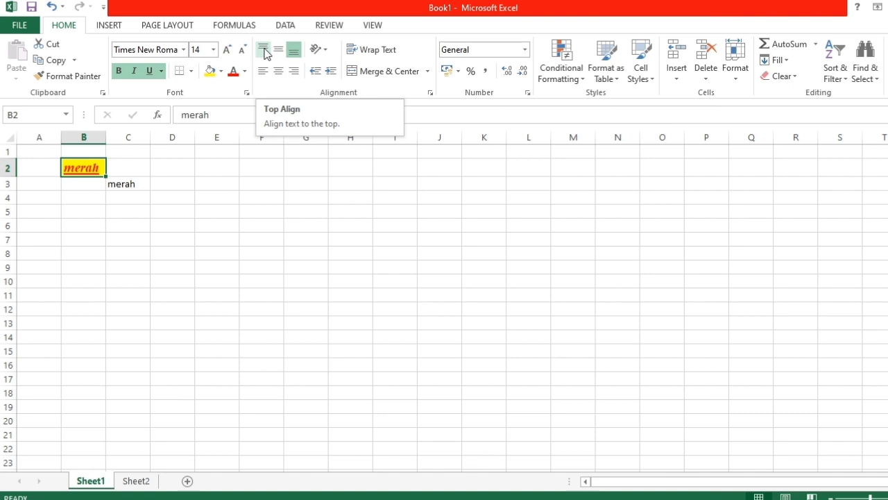
Try top and middle vertical alignment on cell B2 and return it to bottom alignment
left_click(265, 52)
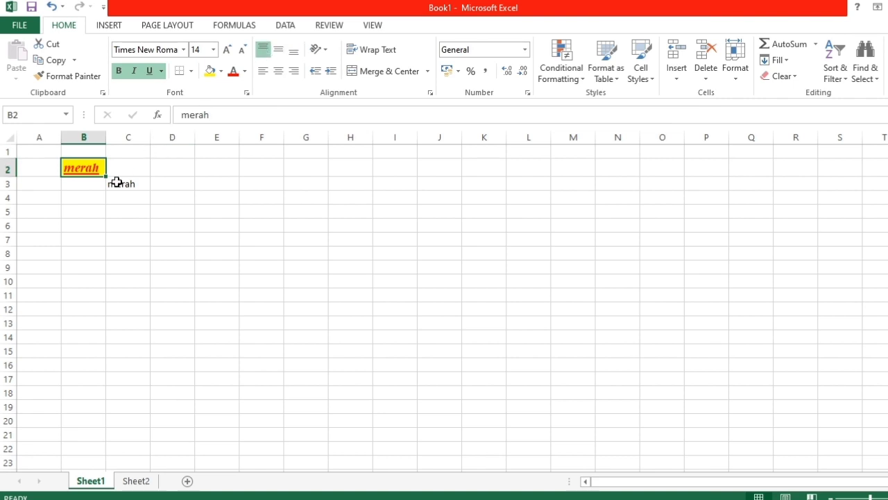
mouse_move(105, 179)
left_mouse_down()
mouse_move(109, 204)
mouse_move(105, 177)
left_mouse_up()
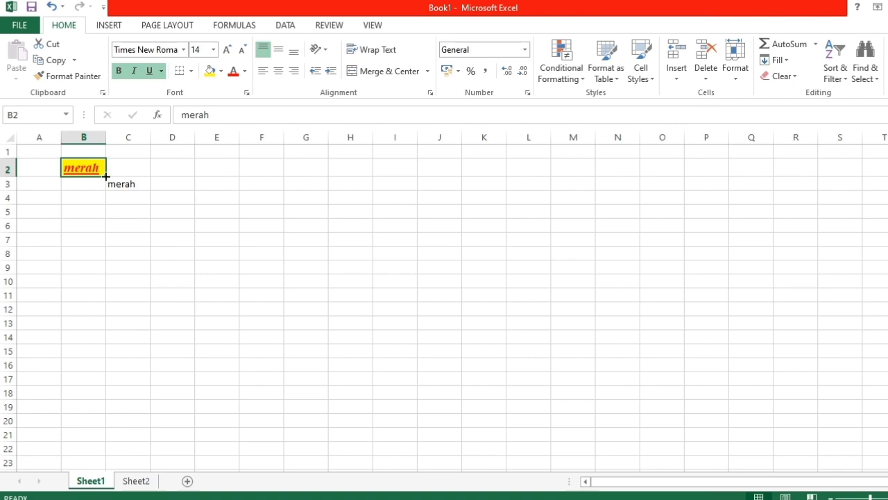
left_click(277, 53)
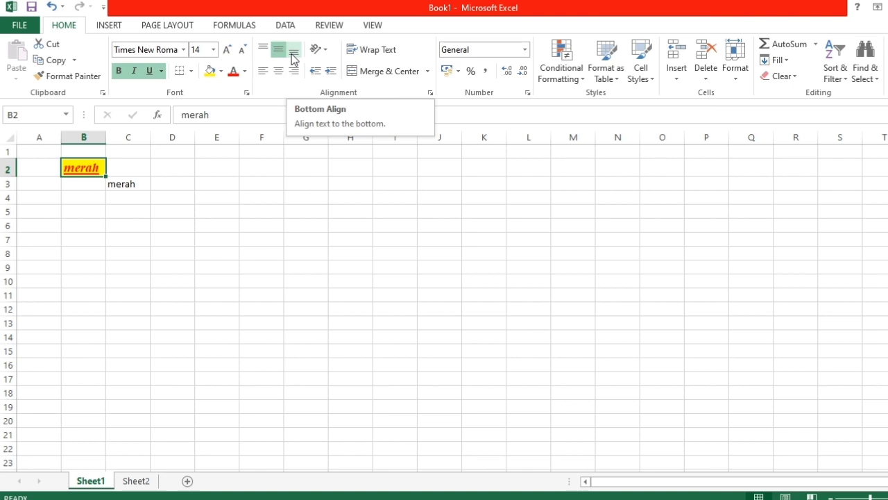
left_click(293, 54)
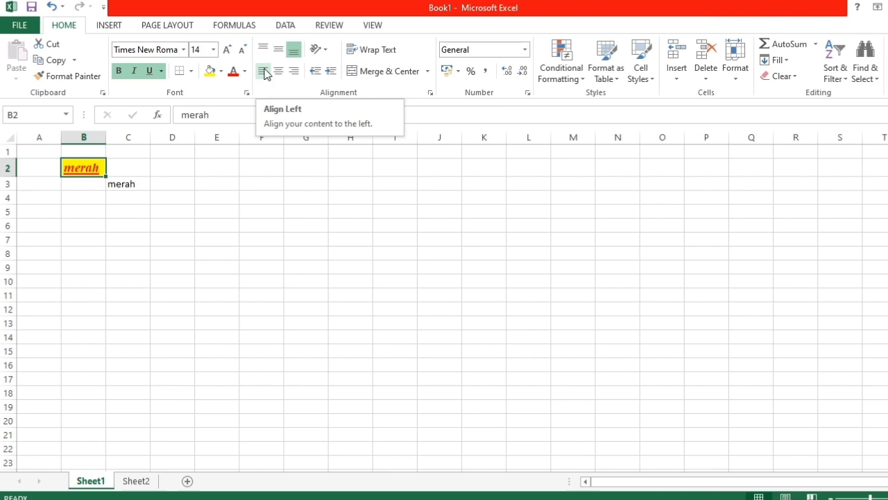
Try left and center horizontal alignment on cell B2 and finish with right alignment
left_click(264, 73)
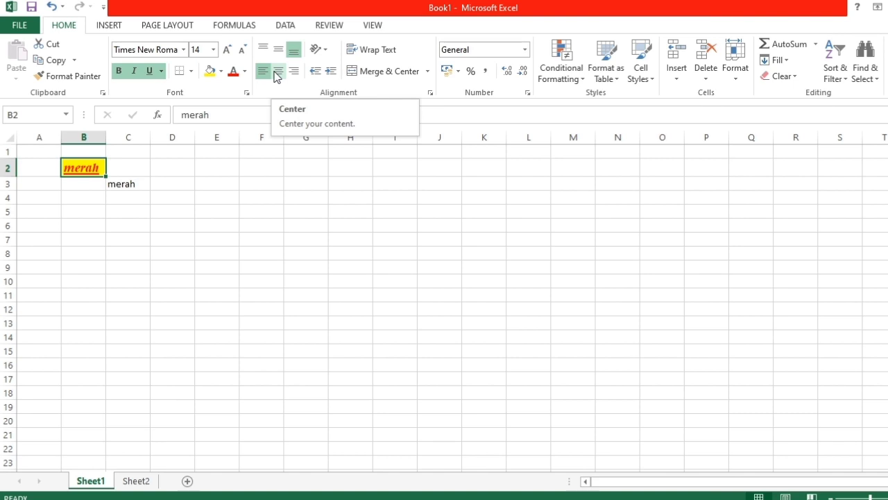
left_click(277, 72)
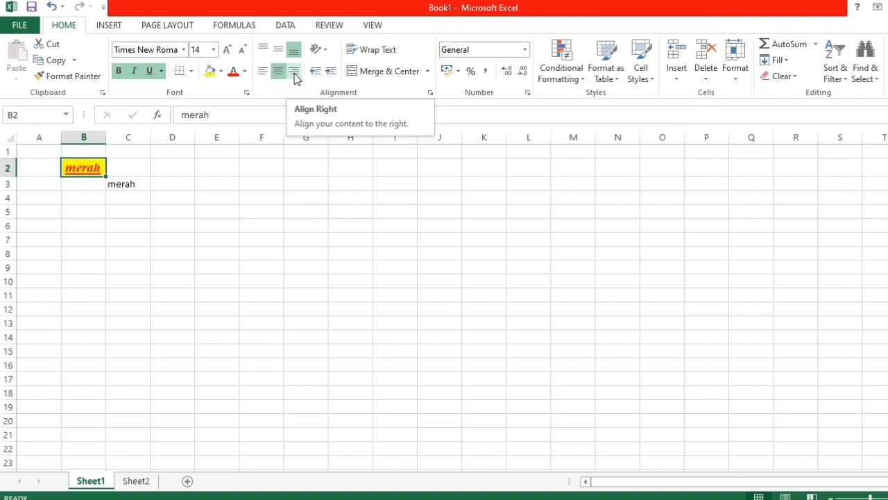
left_click(295, 74)
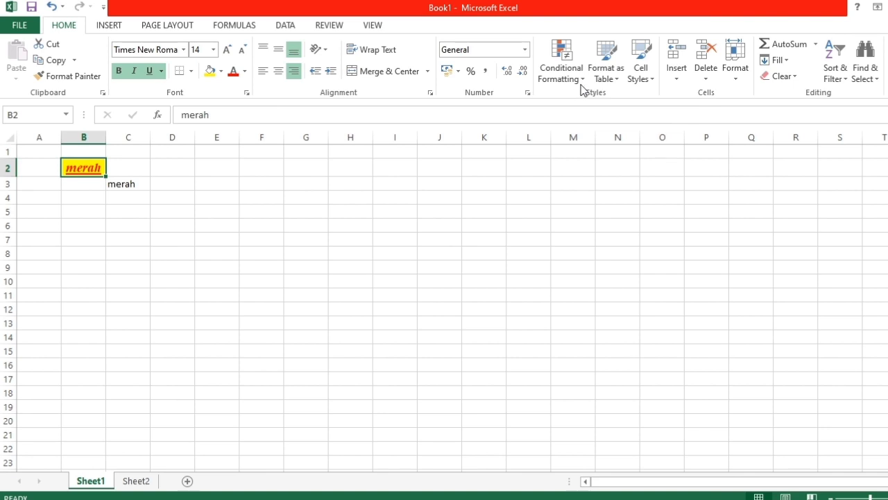
Look through the available table styles, cell styles and cell insert options without applying any of them
left_click(617, 83)
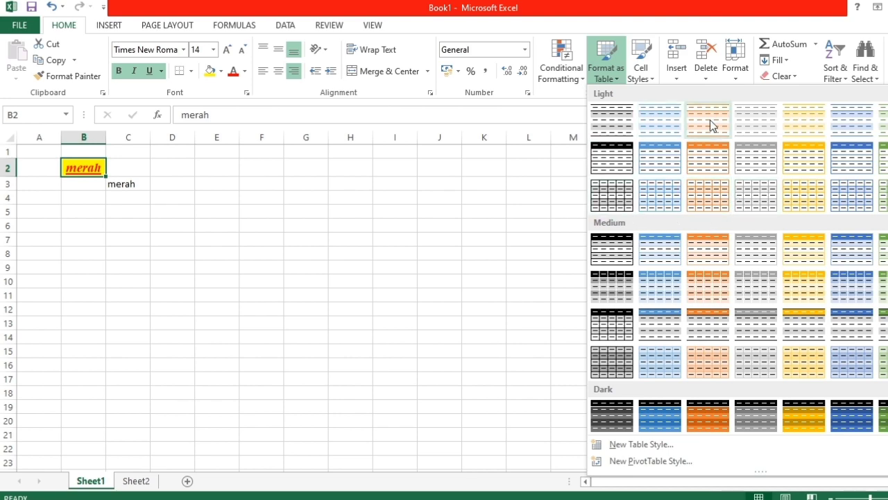
left_click(646, 78)
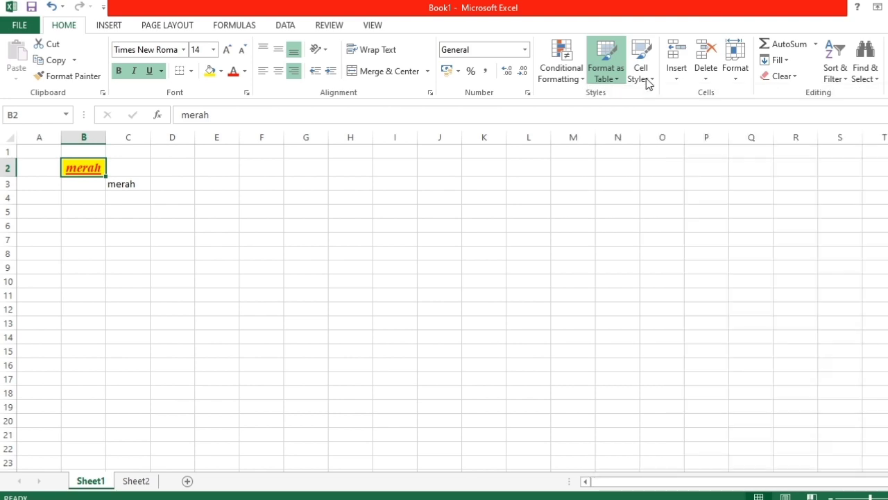
left_click(646, 78)
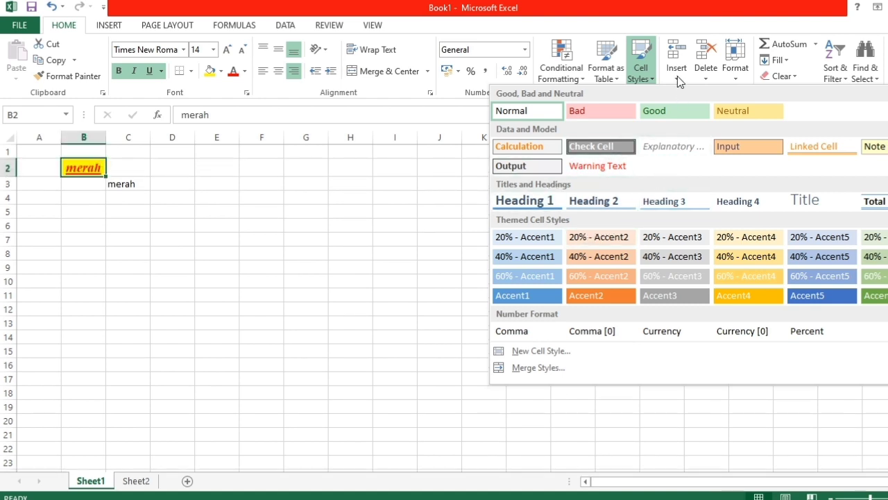
left_click(678, 75)
left_click(678, 76)
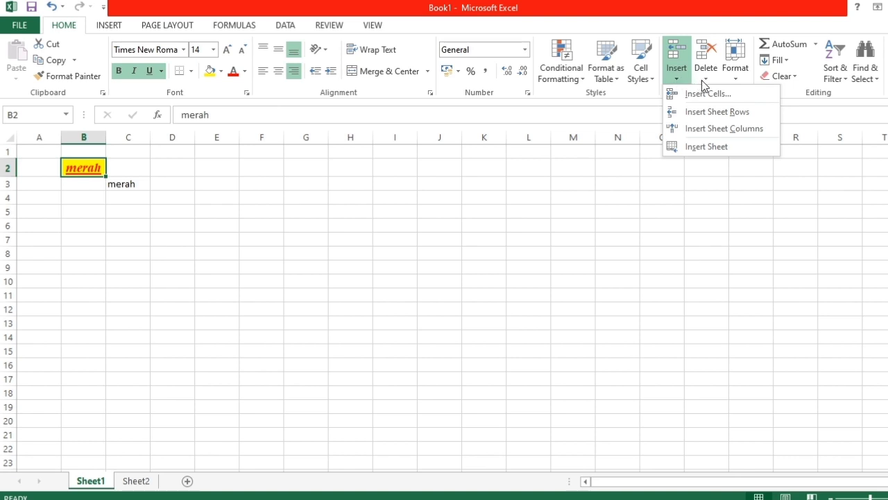
left_click(703, 84)
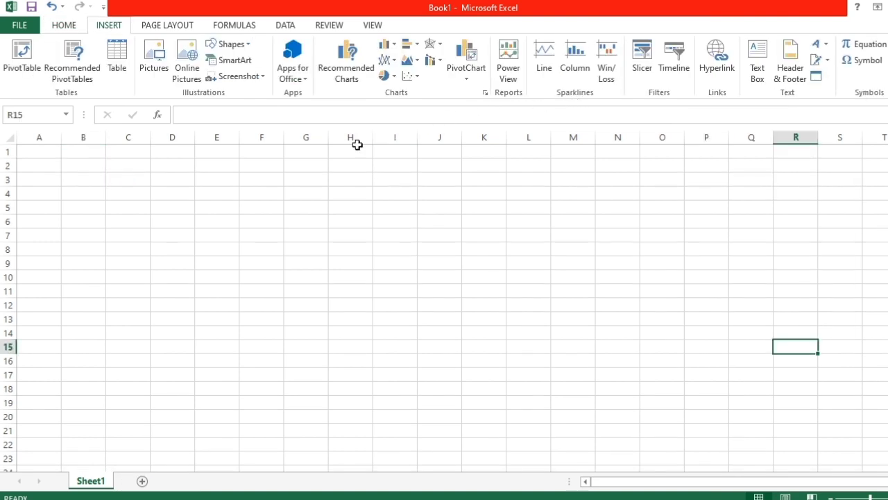
Select the data range D3:F8 and insert a 3-D clustered column chart from it
left_click(301, 176)
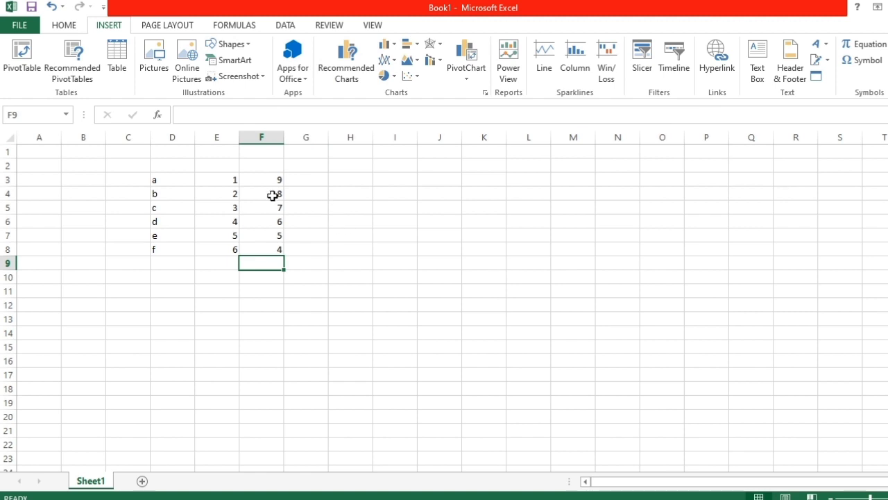
left_click(174, 181)
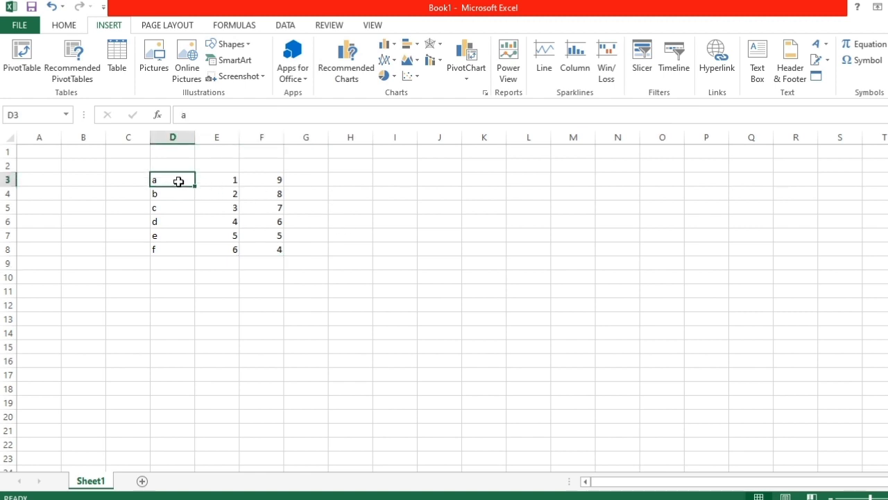
key("shift+Right")
key("shift+Right")
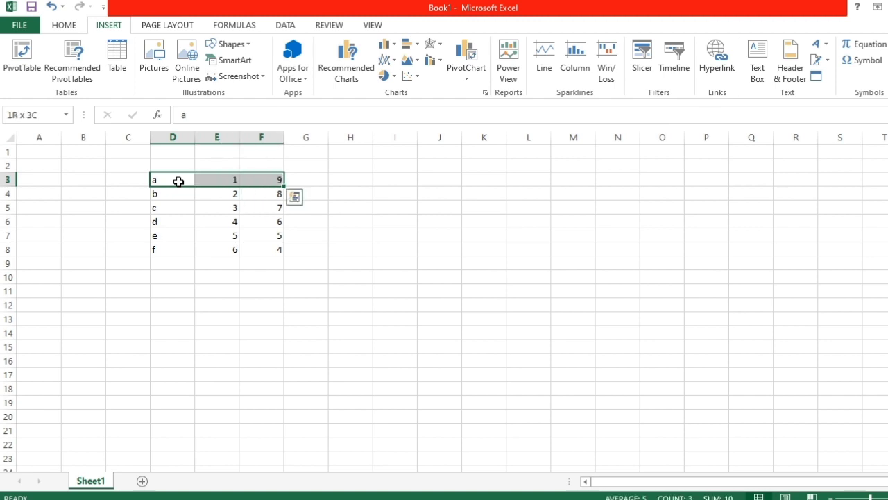
key("shift+Down")
key("shift+Down")
key("shift+Down")
key("shift+Down")
key("shift+Down")
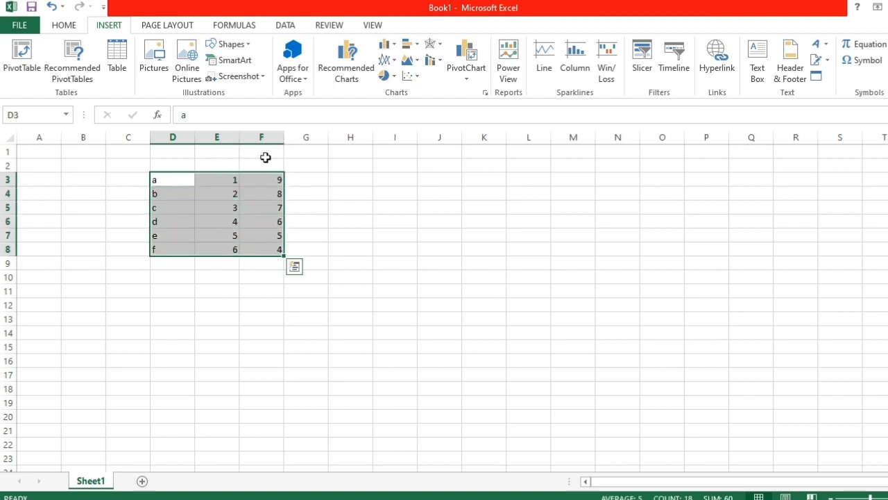
left_click(387, 45)
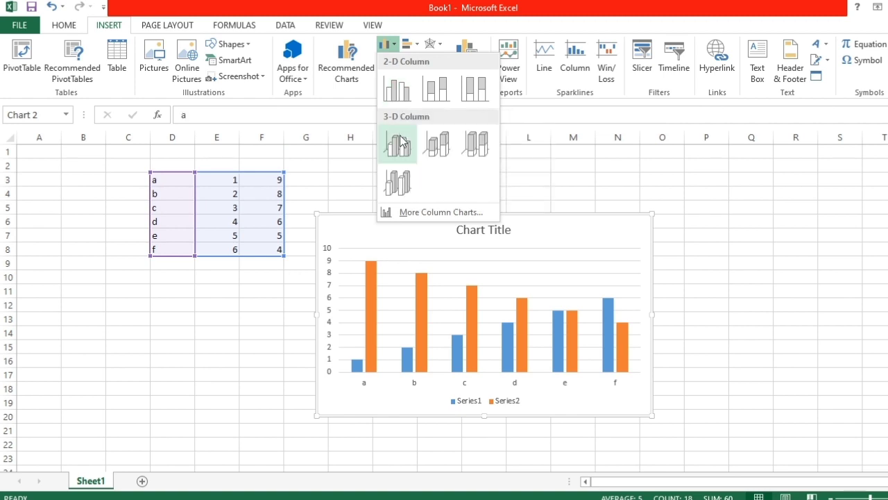
left_click(401, 146)
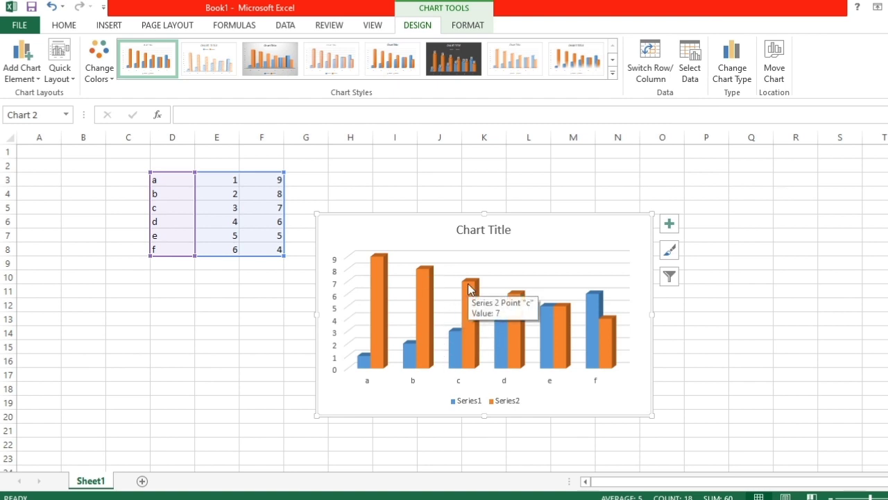
Change the chart to the single-series 3-D Clustered Column variant that uses columns D and E as category labels
left_click(734, 81)
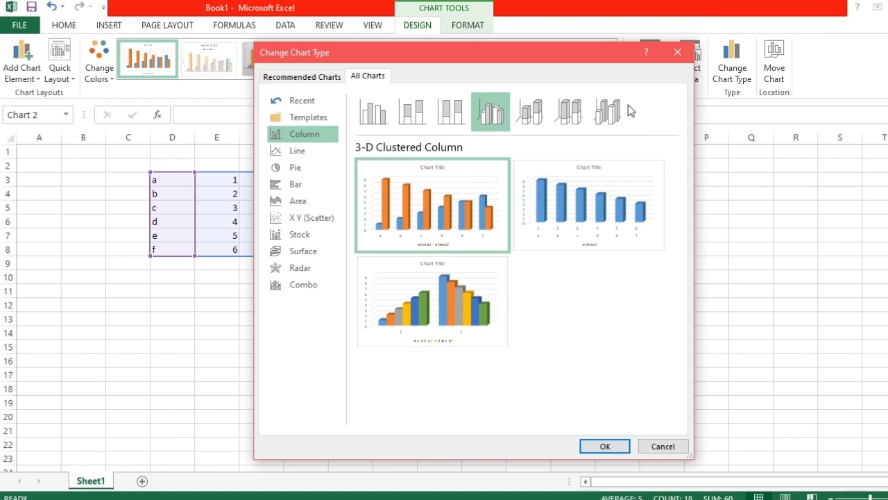
mouse_move(558, 196)
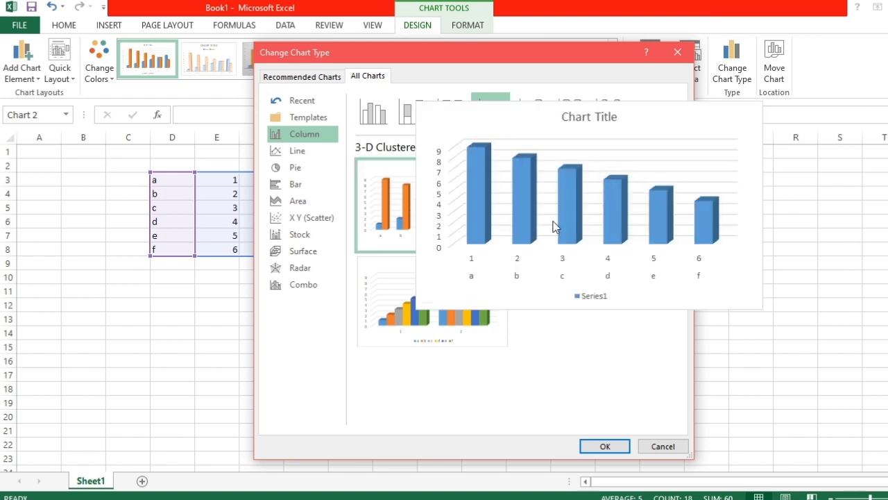
left_click(605, 446)
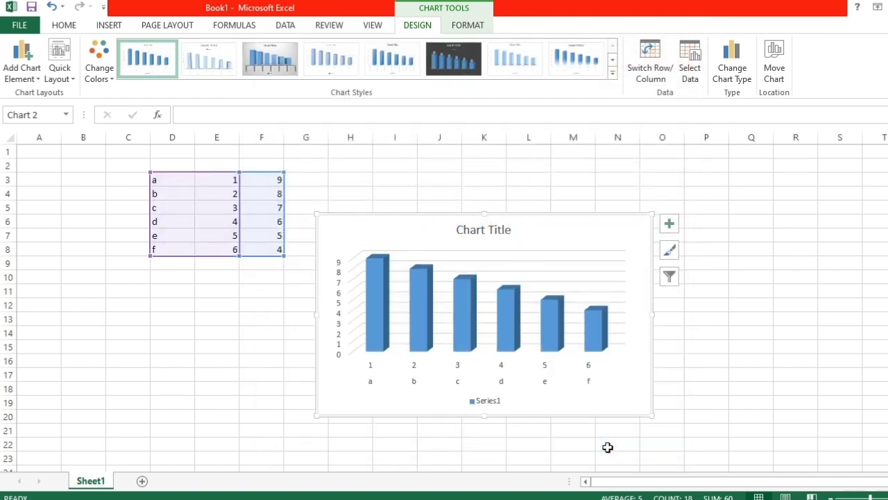
left_click(32, 79)
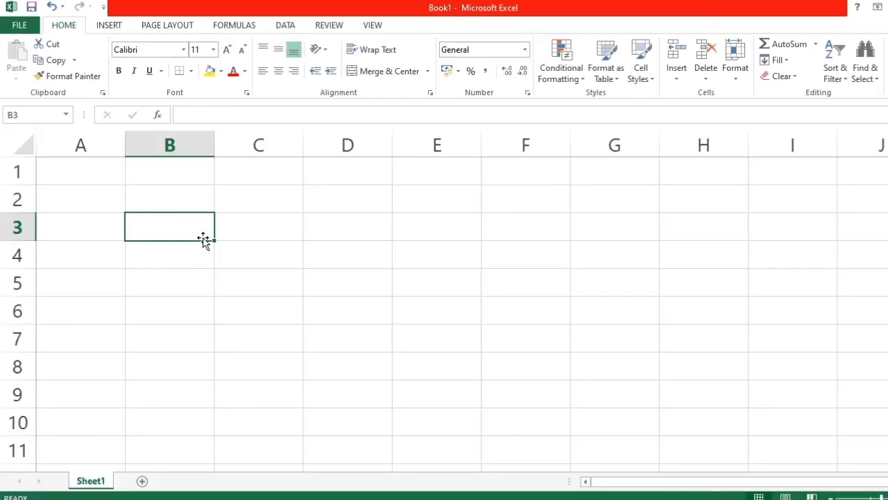
Enter a SUM formula in cell B3 that adds 5, 3, 8, 2, 0, 2, 4 and 6
double_click(190, 225)
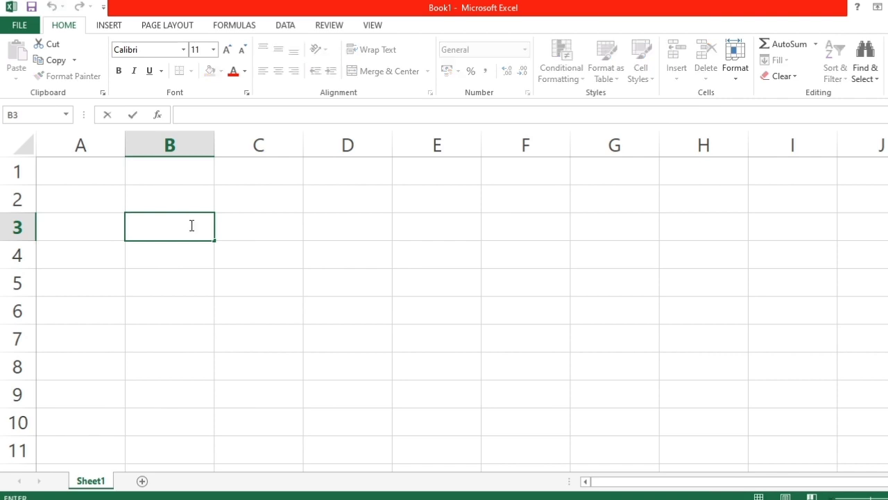
type("=SUM")
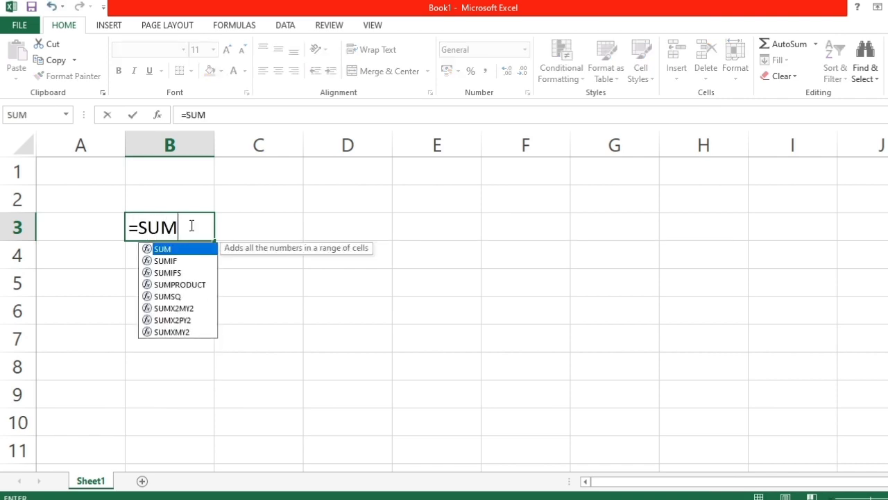
type("(")
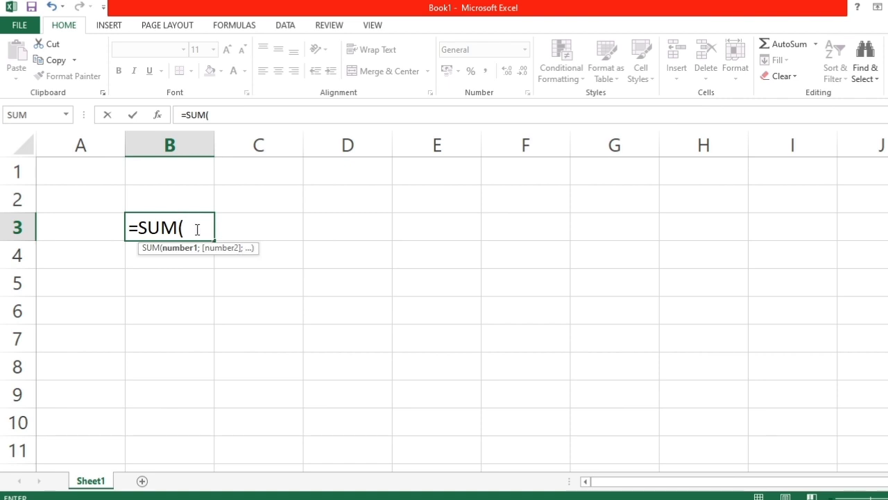
type("5;3;8;")
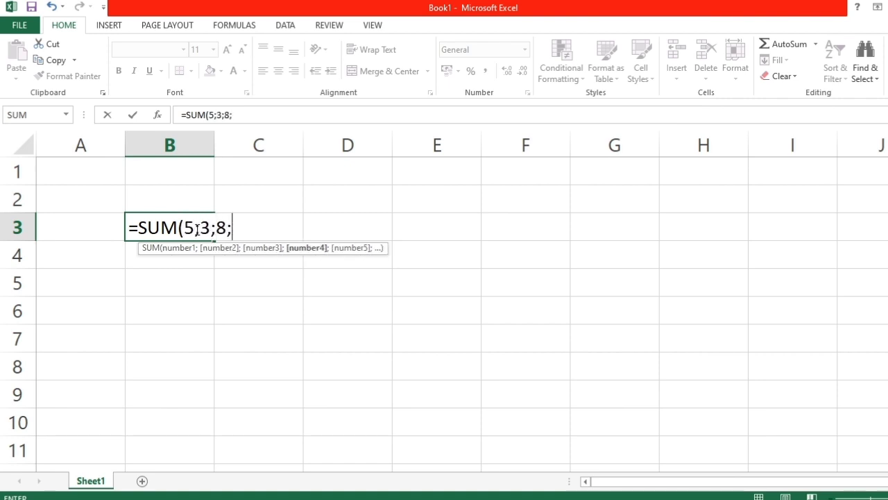
type("2;0;")
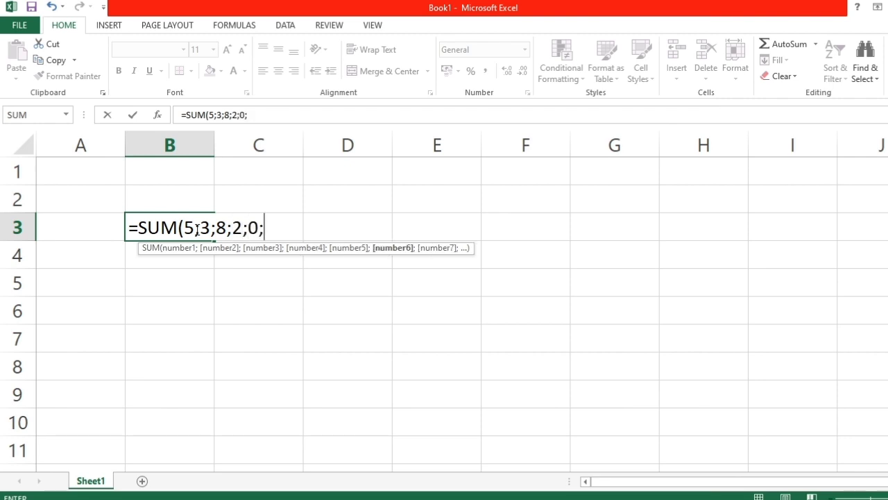
type("2;4;")
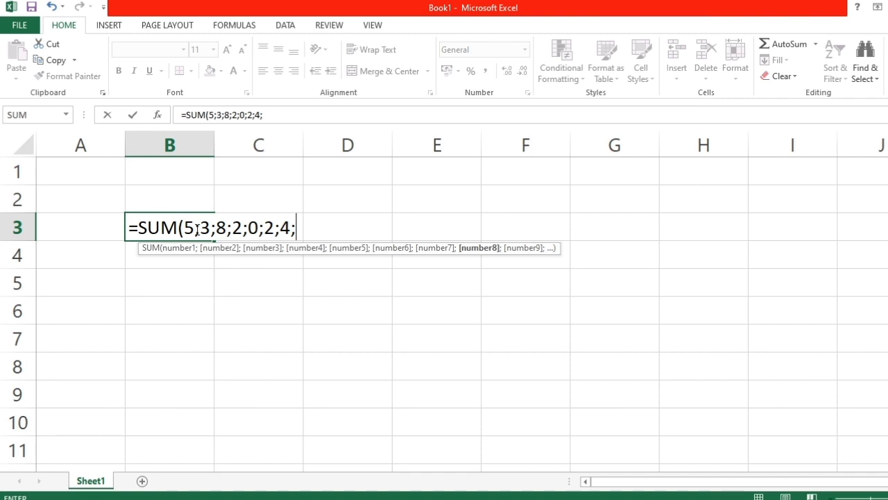
type("6")
key("Return")
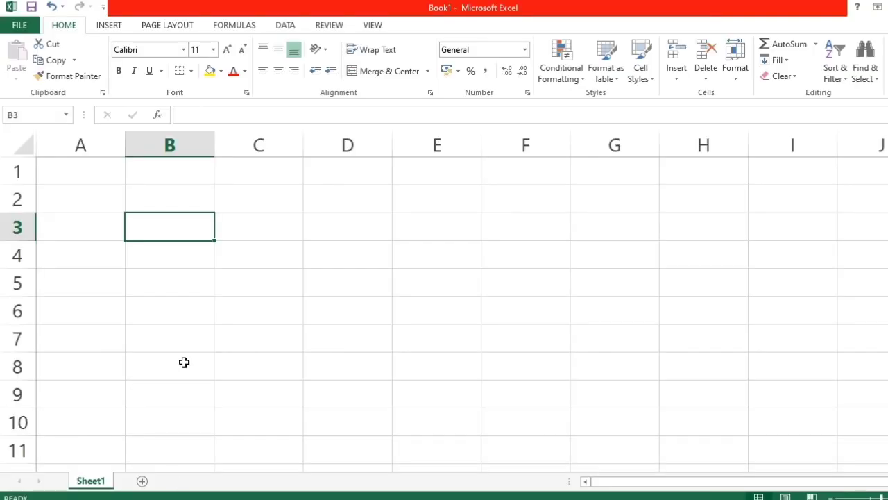
key("Caps_Lock")
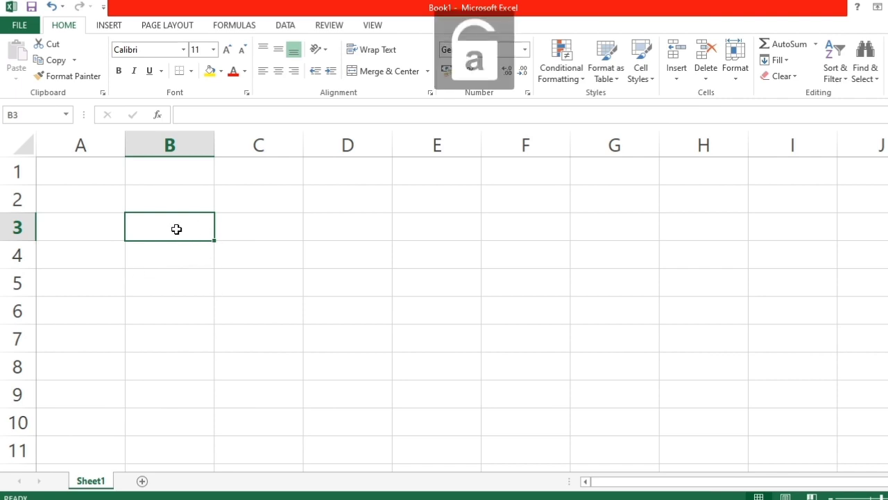
type("M")
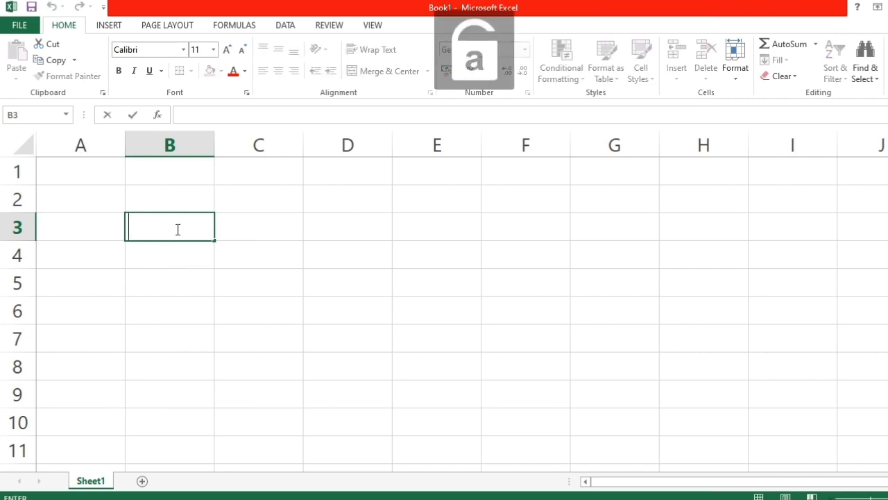
key("BackSpace")
type("=")
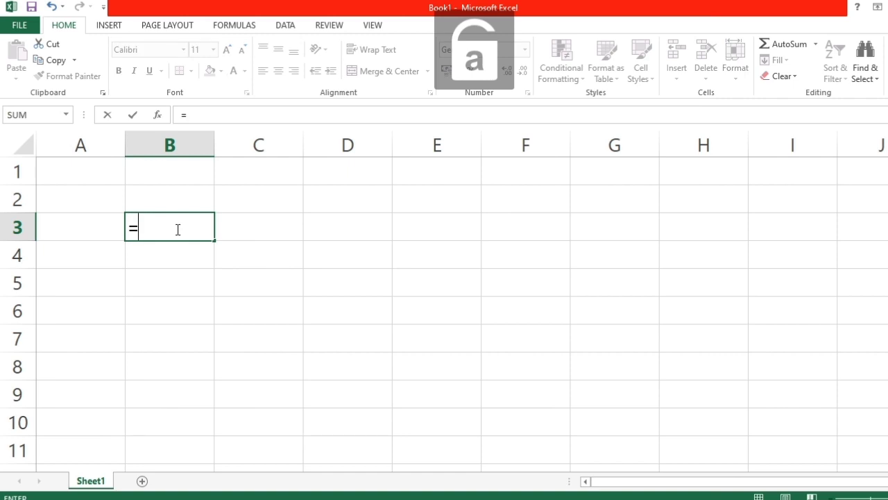
key("Escape")
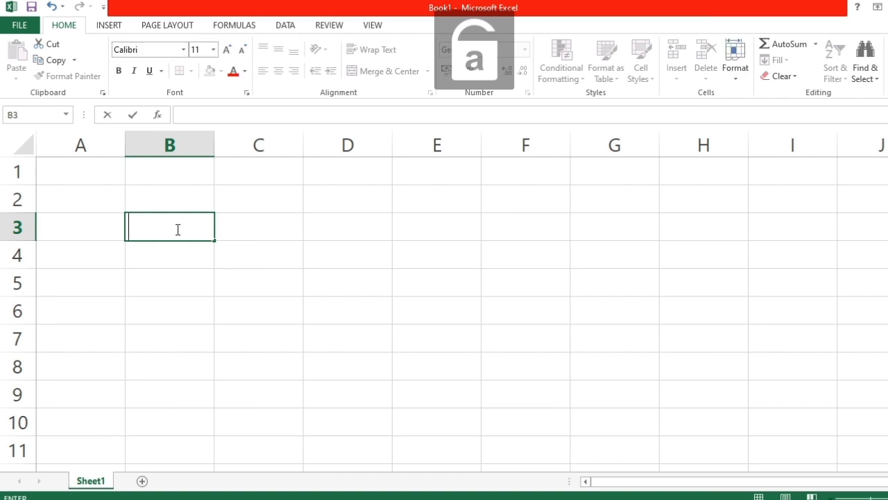
Enter a MIN formula in cell B4 for the values 7, 4, 3, 6, 9, 4 and 7
left_click(197, 265)
key("Caps_Lock")
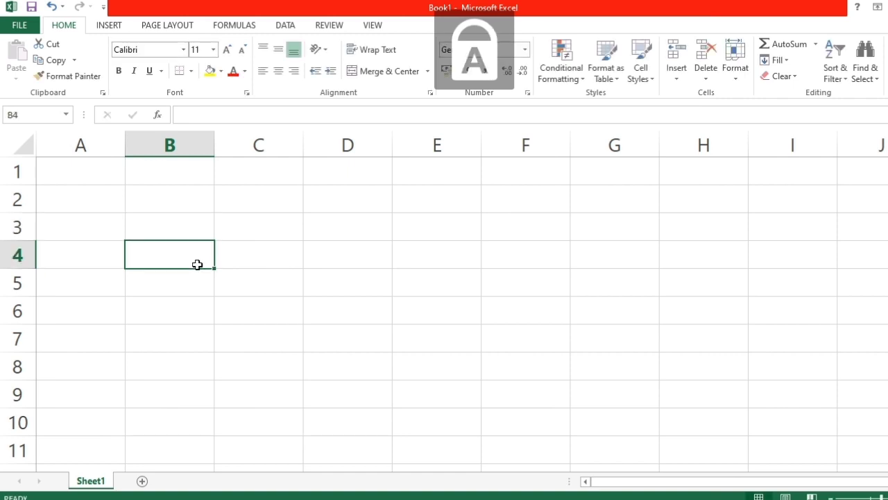
type("=MIN")
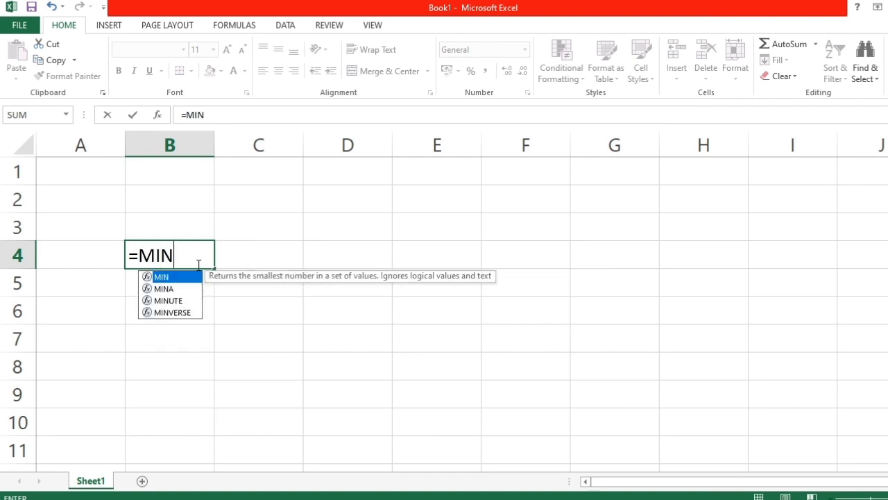
type("(")
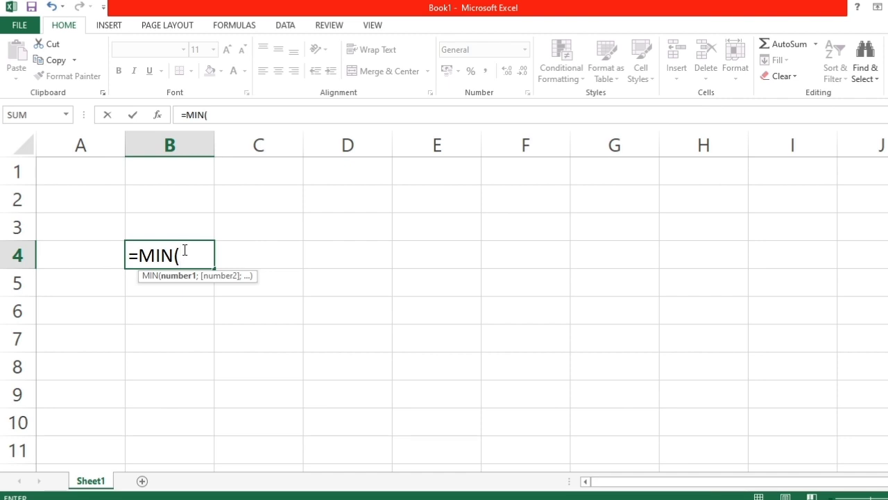
type("7;")
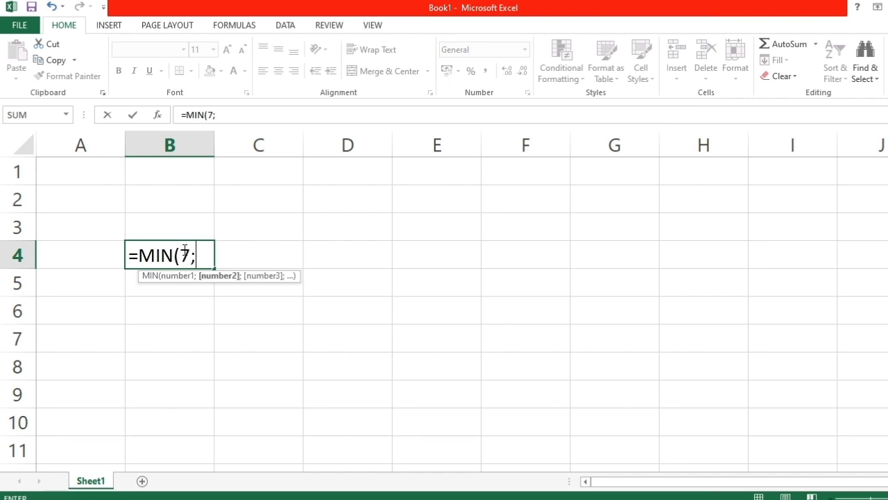
type("4;3")
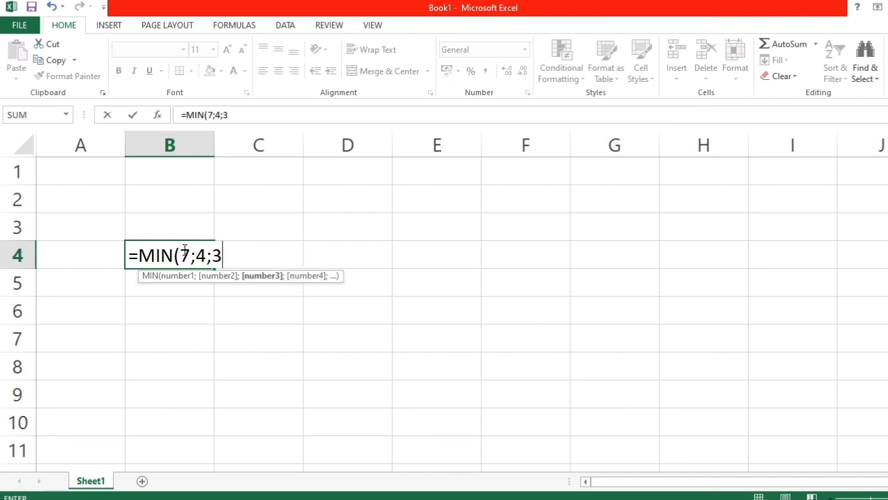
type(";6")
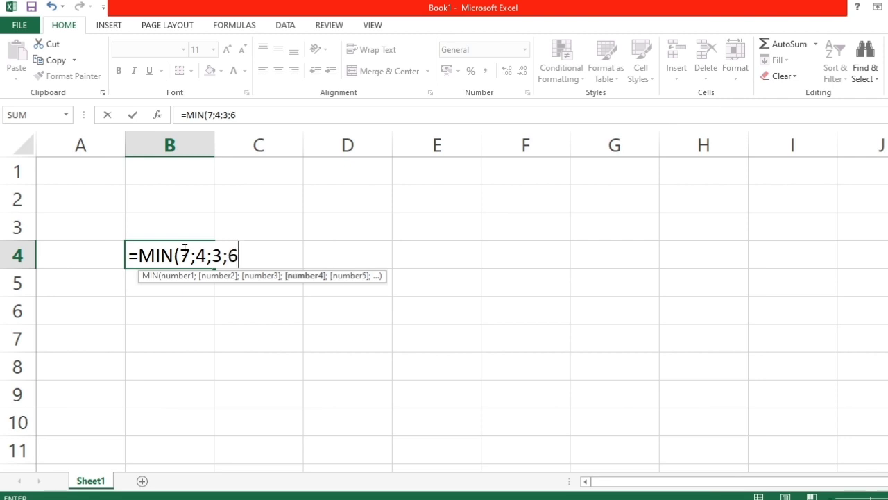
type(";9;")
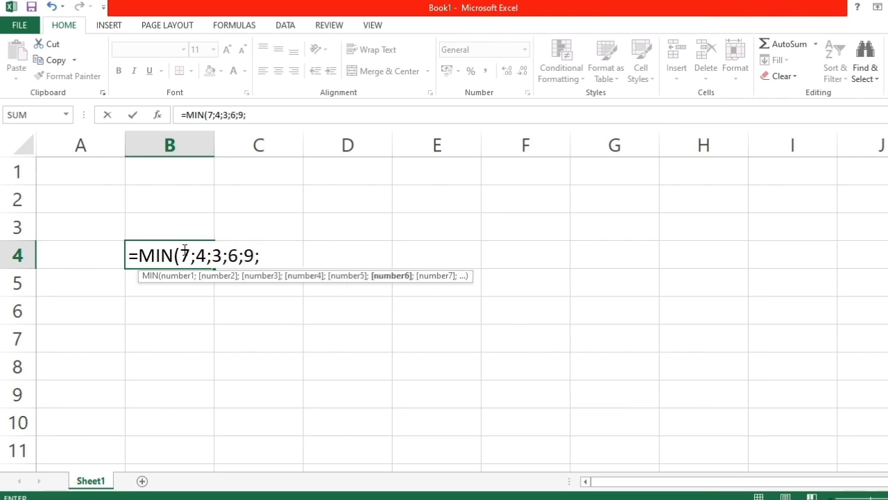
type("4;")
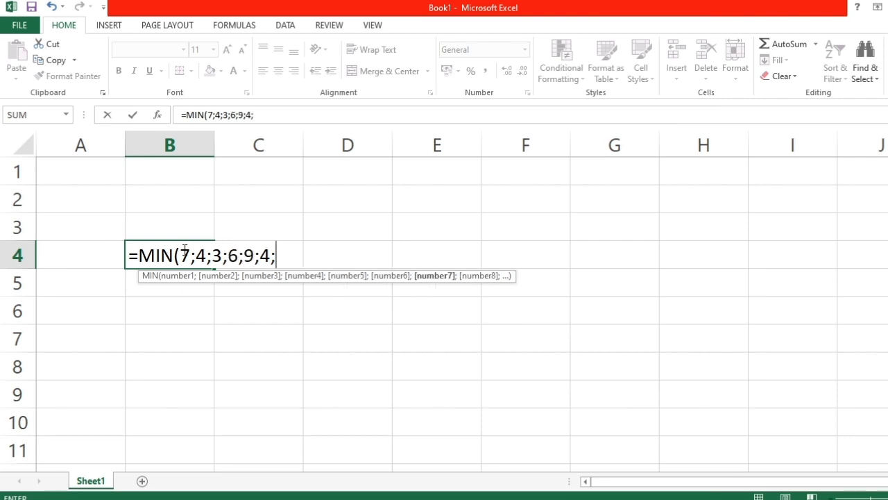
type("7")
key("Return")
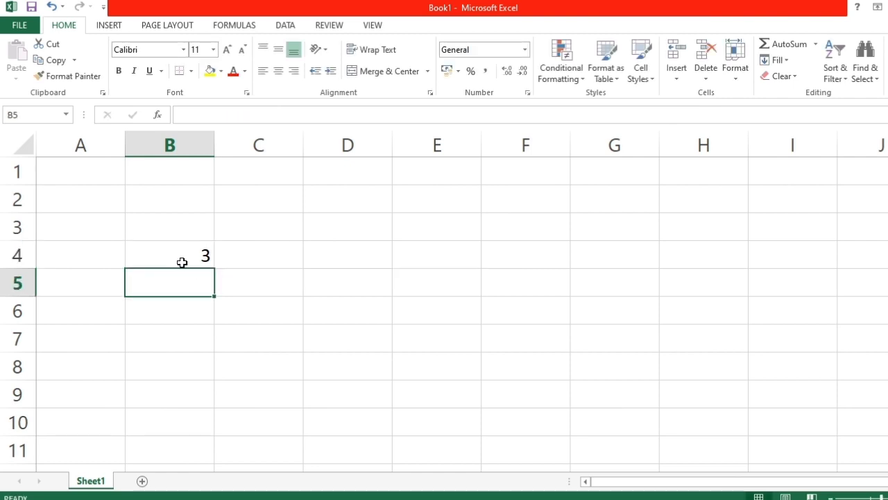
Replace the MIN formula in cell B4 with a MAX formula for 7, 5, 6, 4, 7, 2, 3, 9, 4, 6 and 8, and review it
double_click(188, 254)
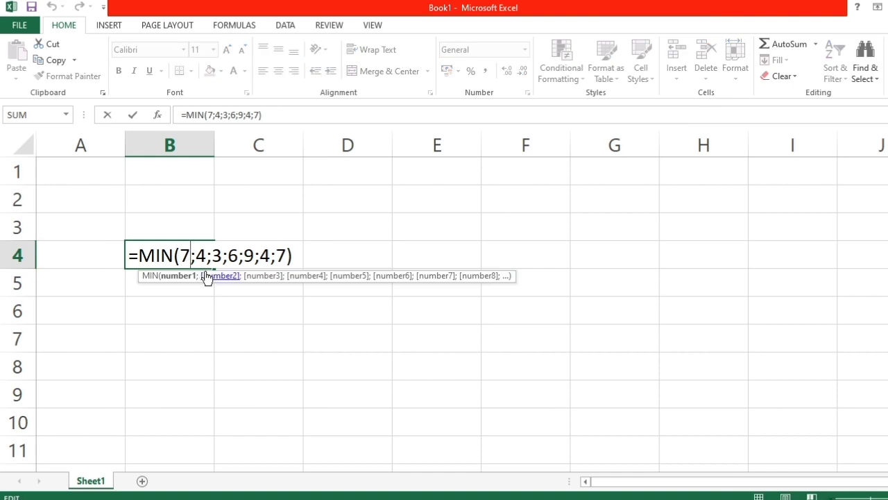
double_click(217, 258)
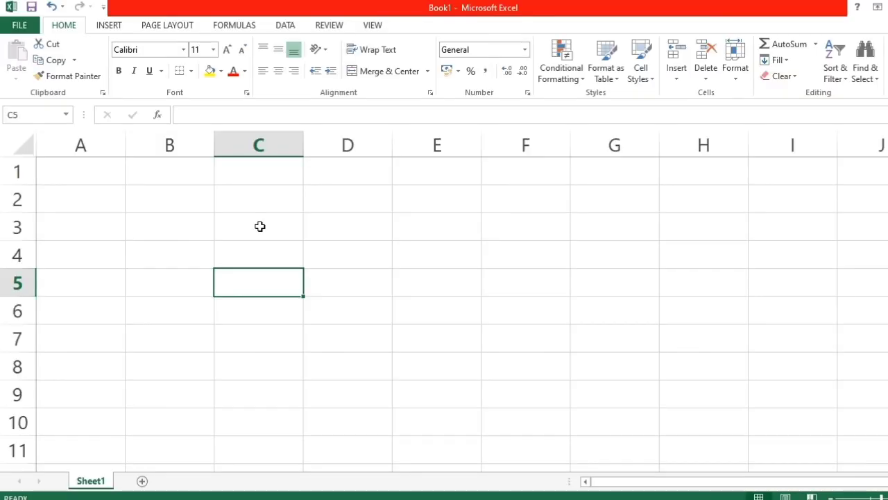
double_click(192, 253)
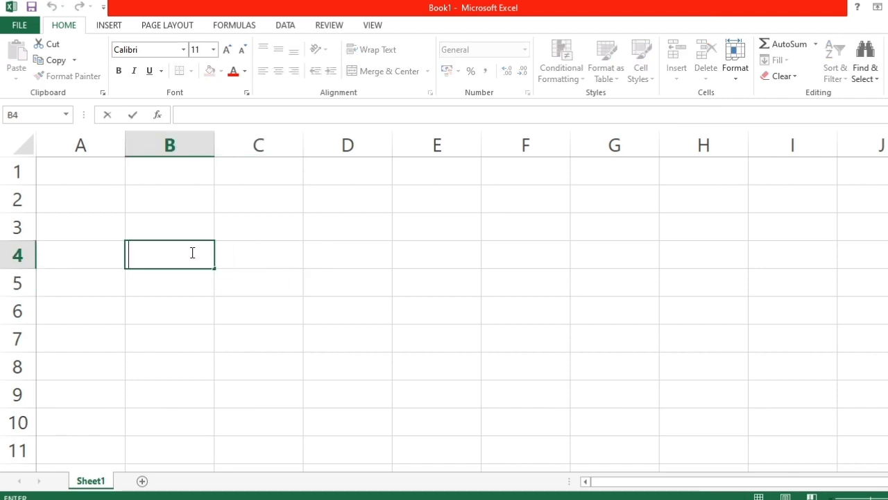
type("=MAX")
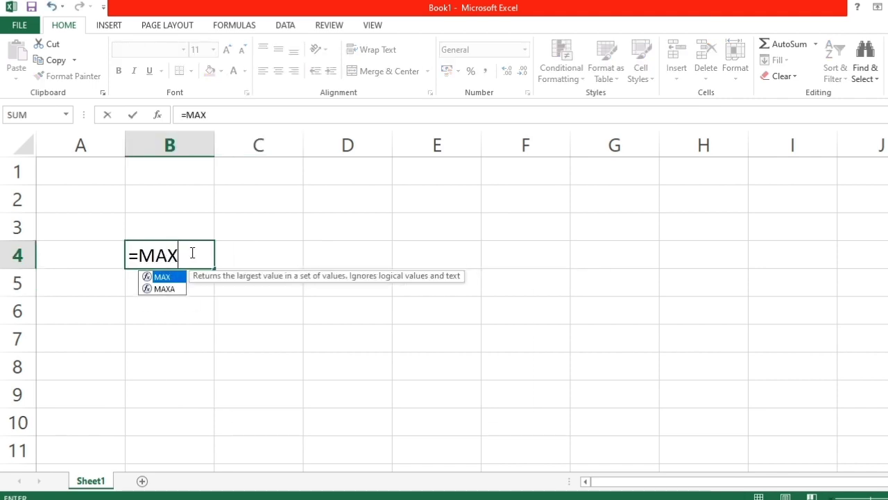
type("(")
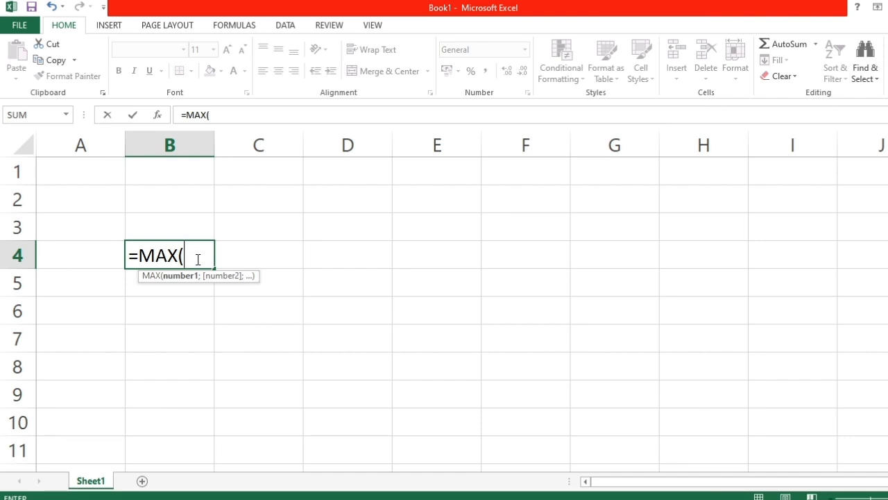
type("7;5;")
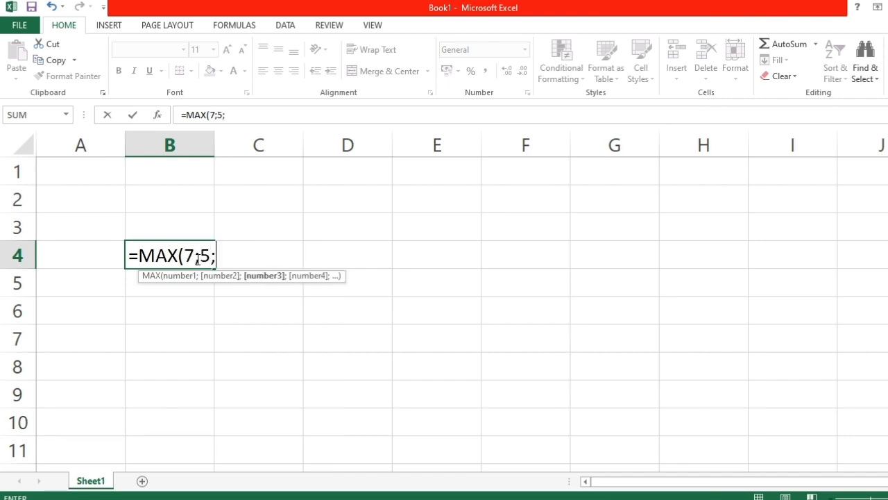
type("6;4;")
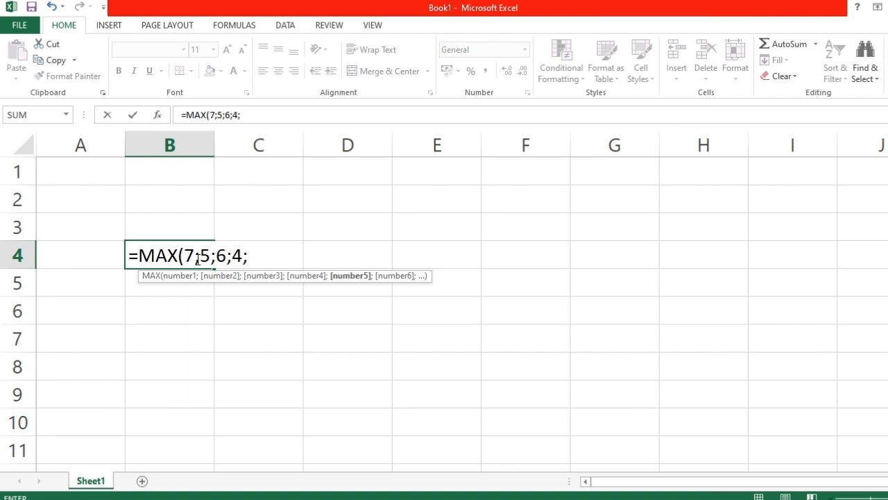
type("7;2;3;")
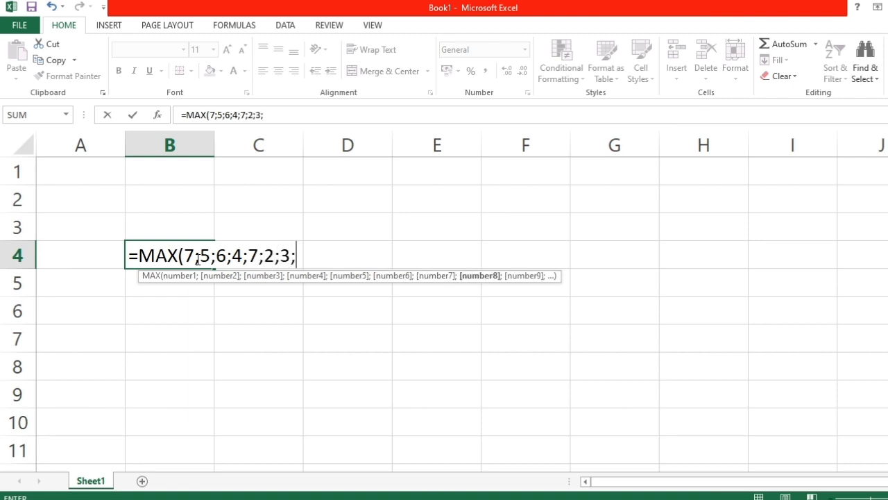
type("9;4;")
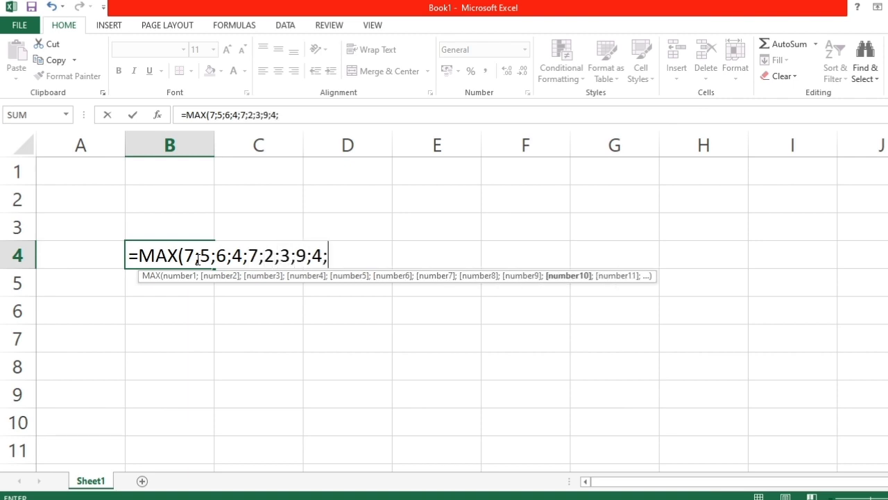
type("6;8")
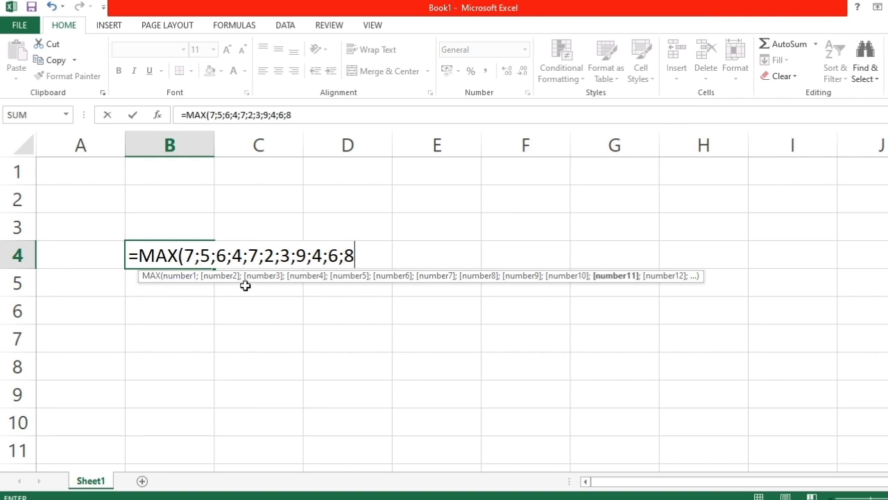
key("Return")
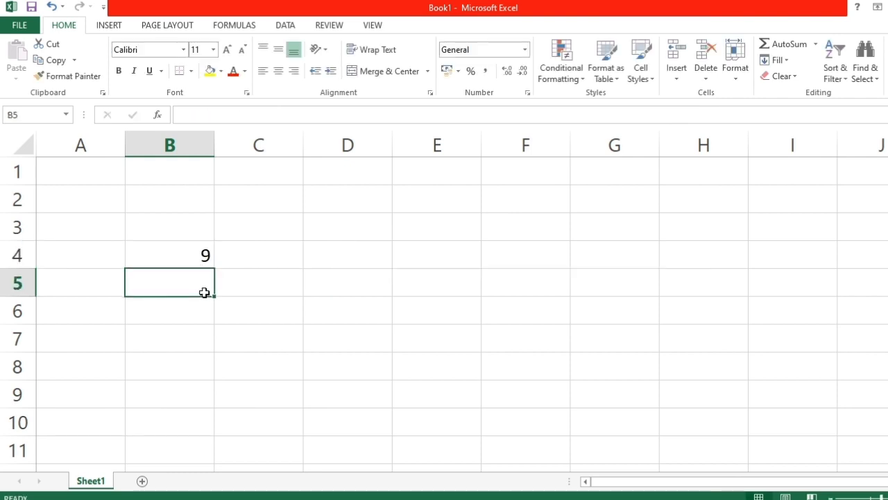
double_click(206, 254)
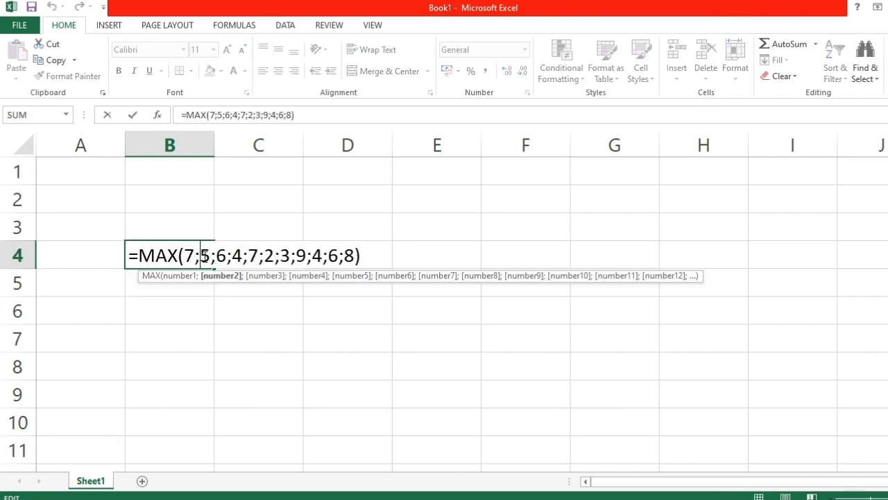
double_click(300, 256)
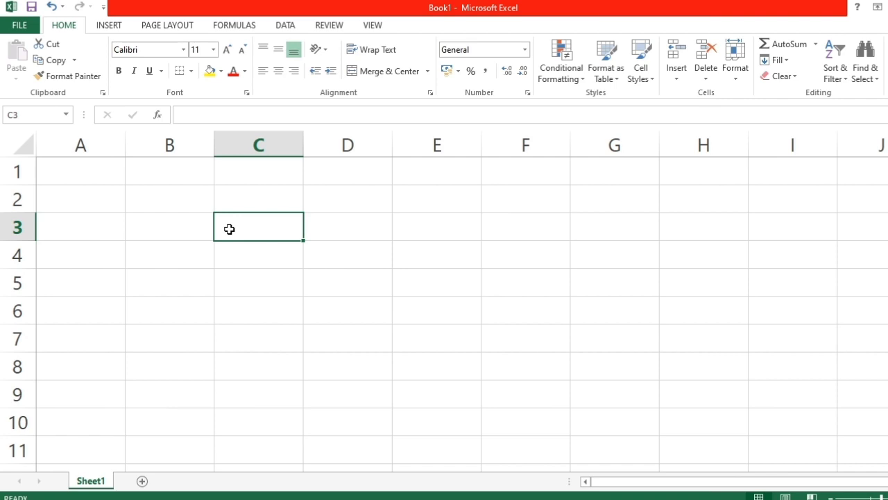
Enter an AVERAGE formula in cell C3 for the values 2, 7, 5, 4, 9, 4, 5 and 6
double_click(229, 229)
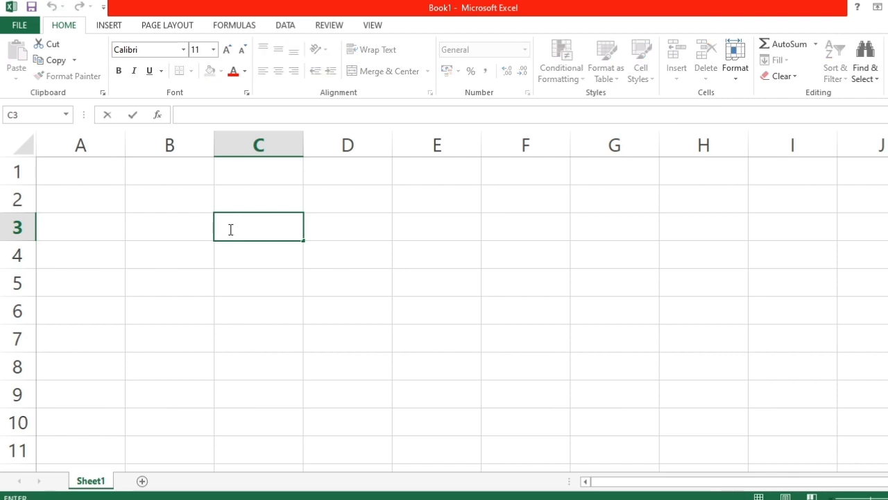
type("=AVER")
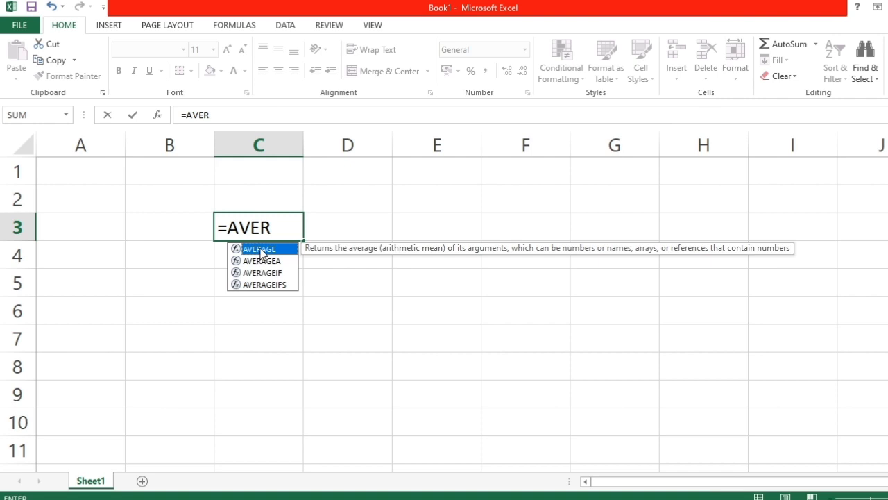
left_click(279, 228)
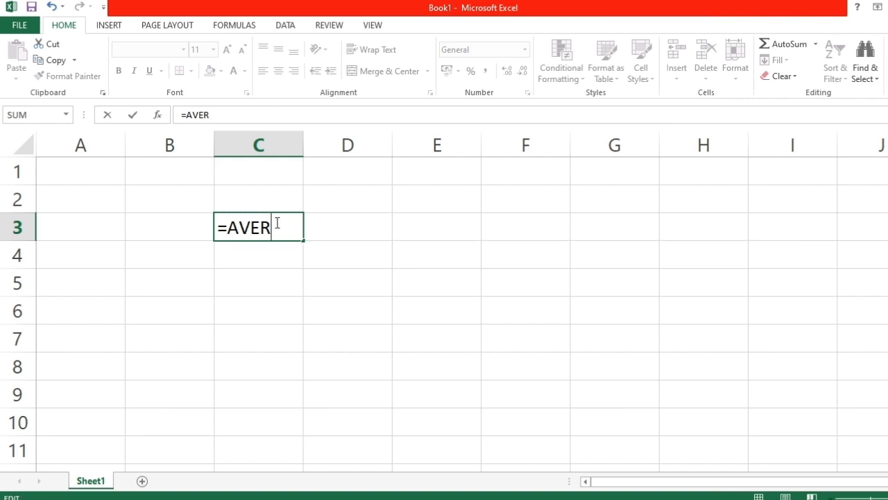
type("AGE")
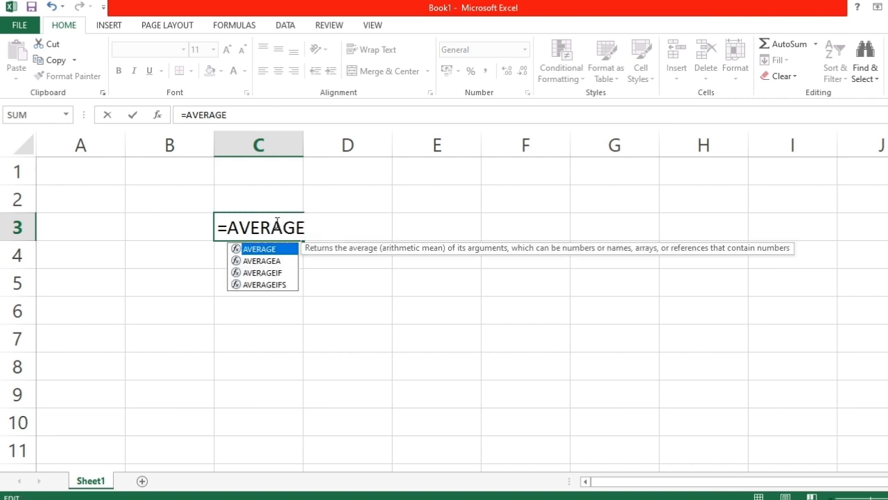
type("(")
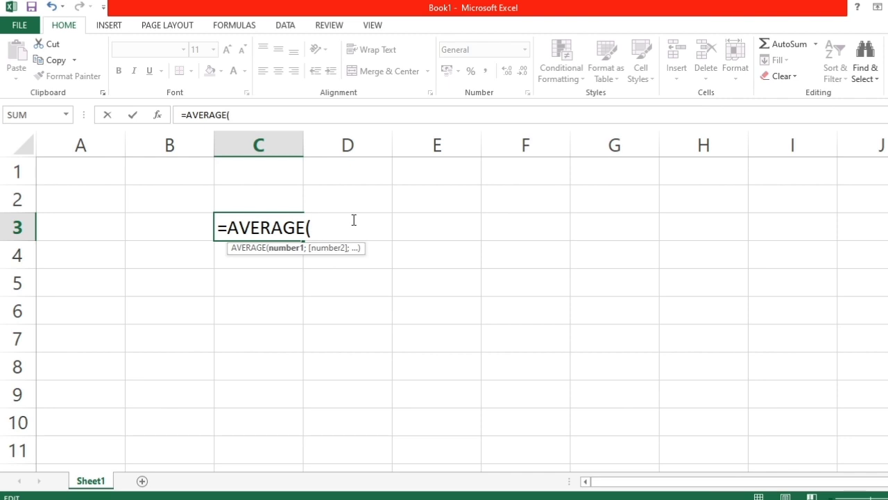
type("2;7;5;")
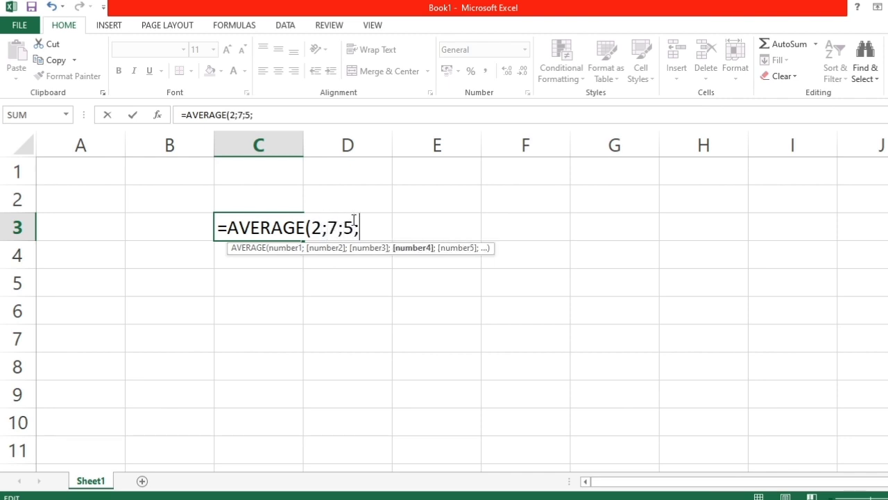
type("4;9;4;")
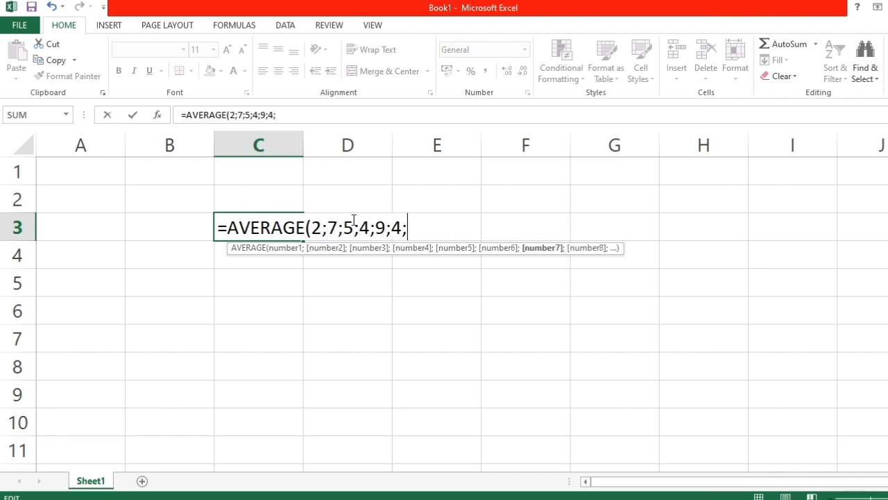
type("5;6")
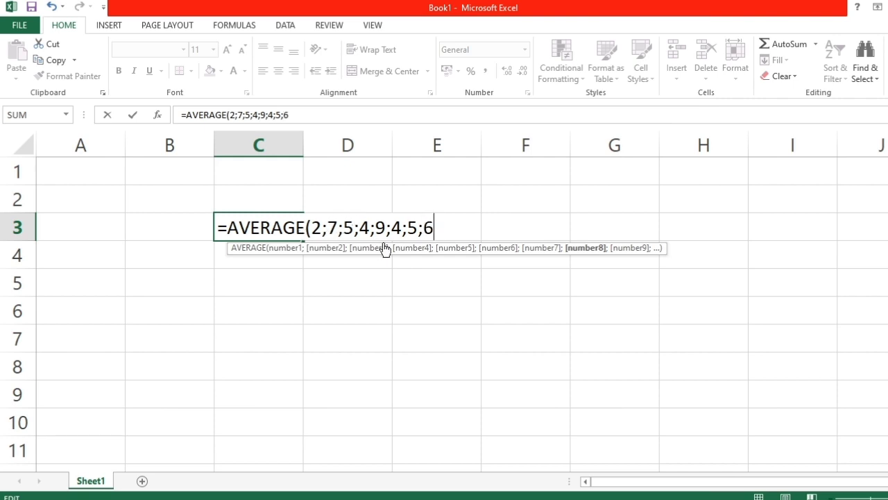
key("Return")
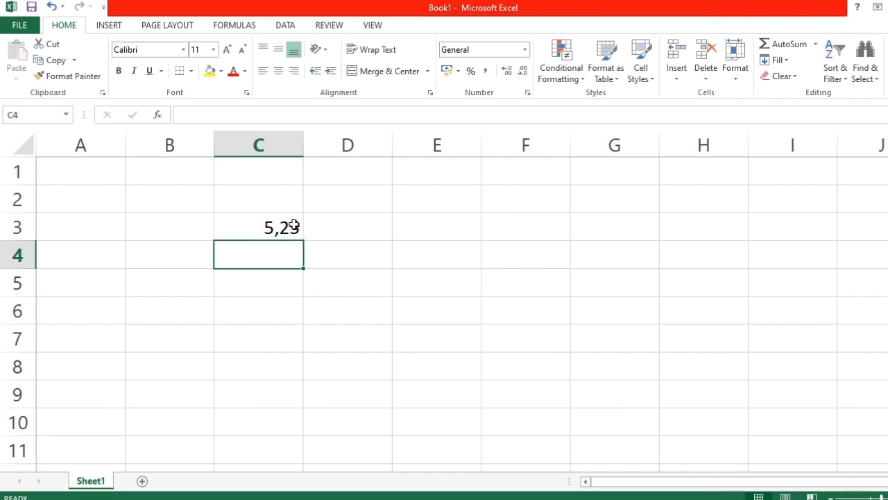
left_click(272, 228)
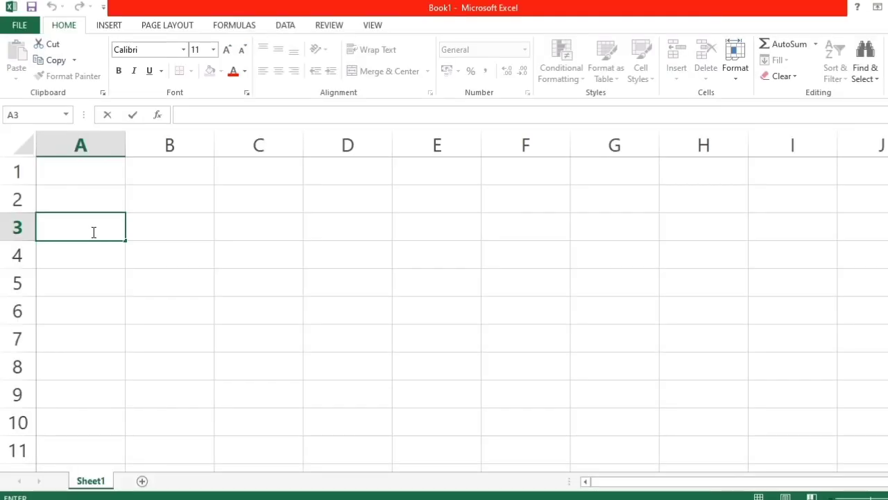
Enter an IF formula in cell A3 that returns "LAKI-LAKI" when A2 equals 5 and "PEREMPUAN" otherwise
type("=IF")
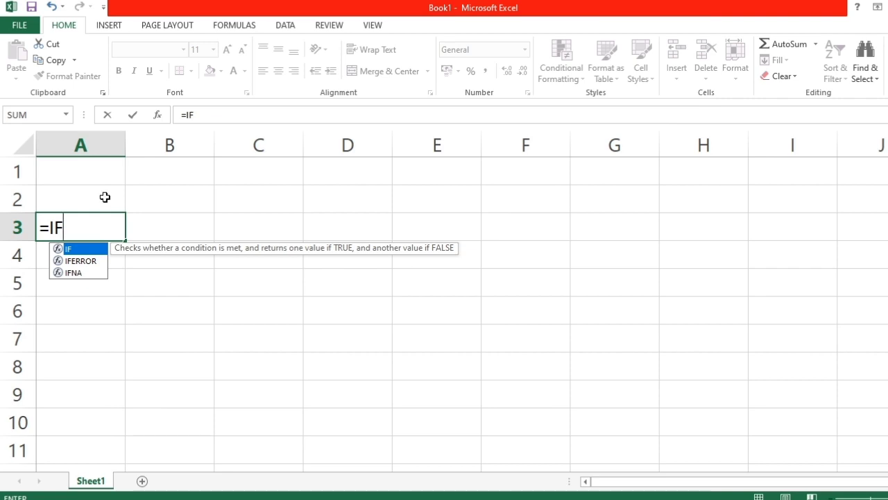
type("(")
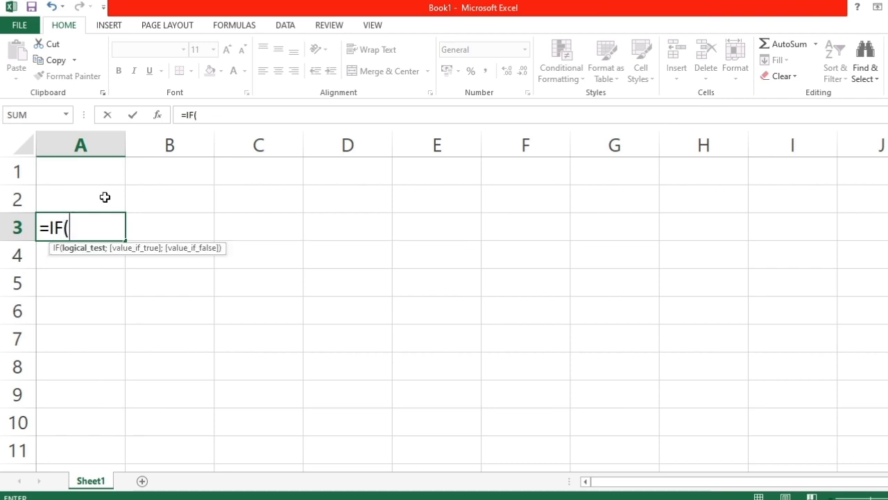
left_click(105, 197)
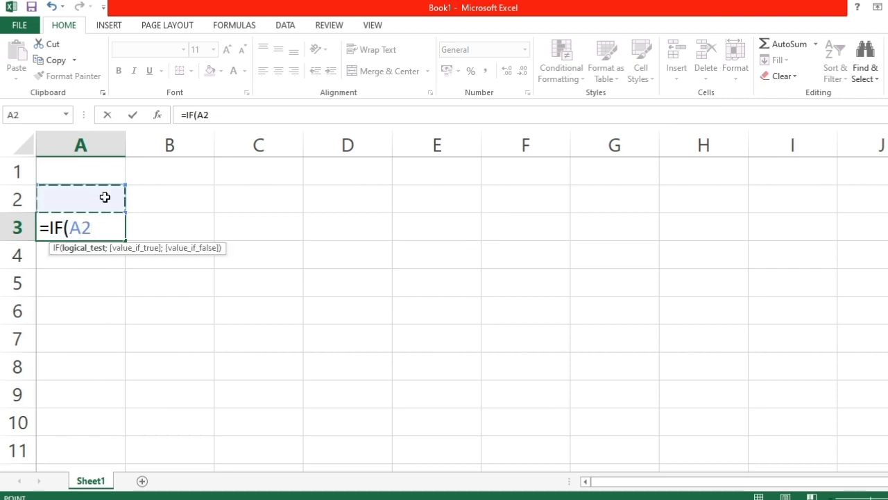
type("=")
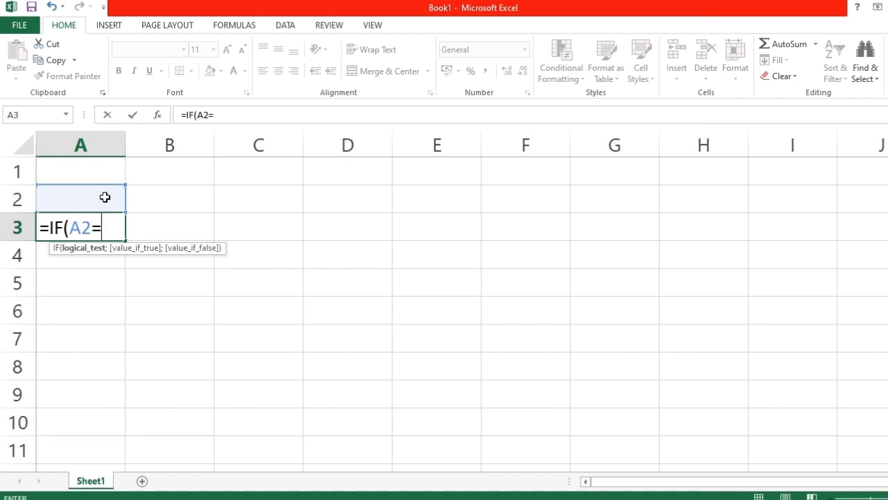
type("5;")
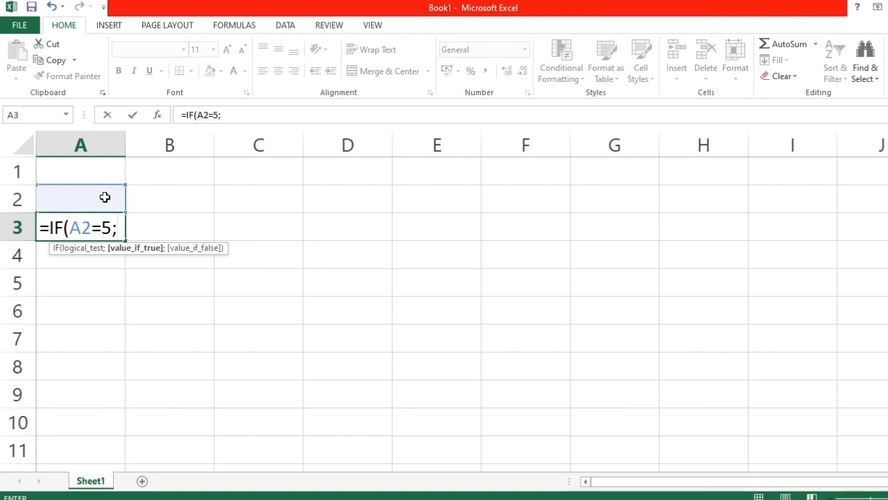
type("\"LAKI-")
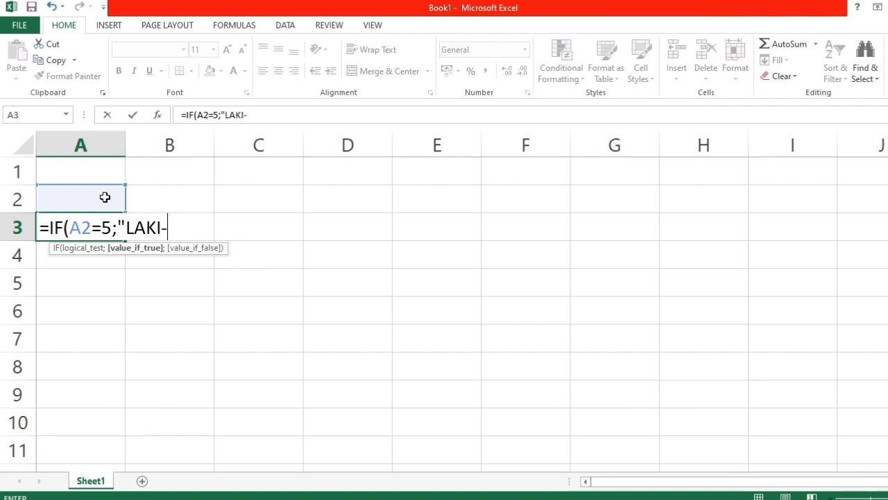
type("LAKI")
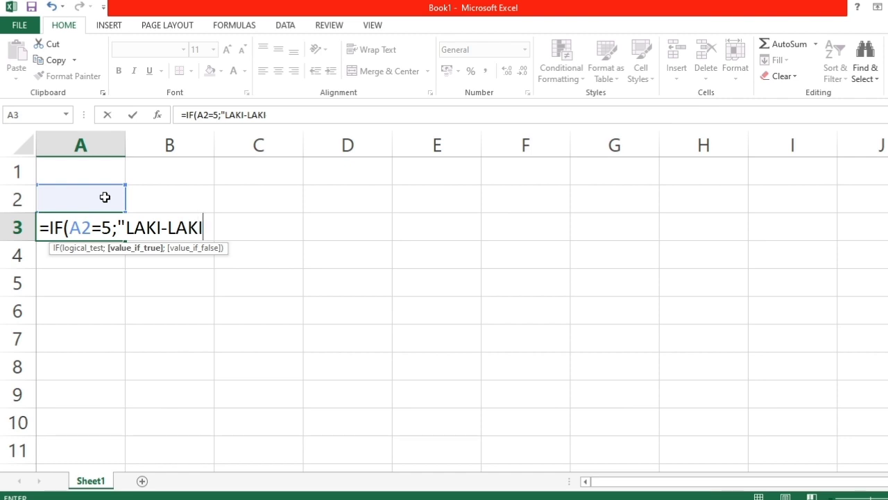
type("\";")
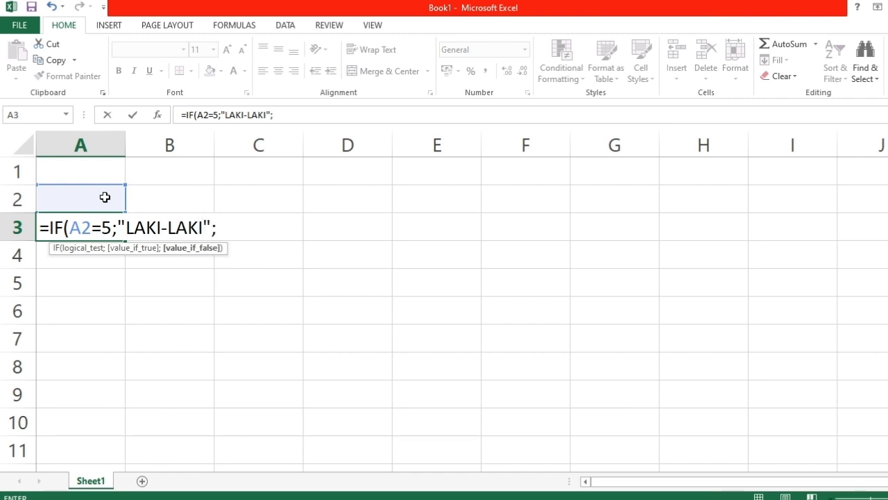
type("\"PERE")
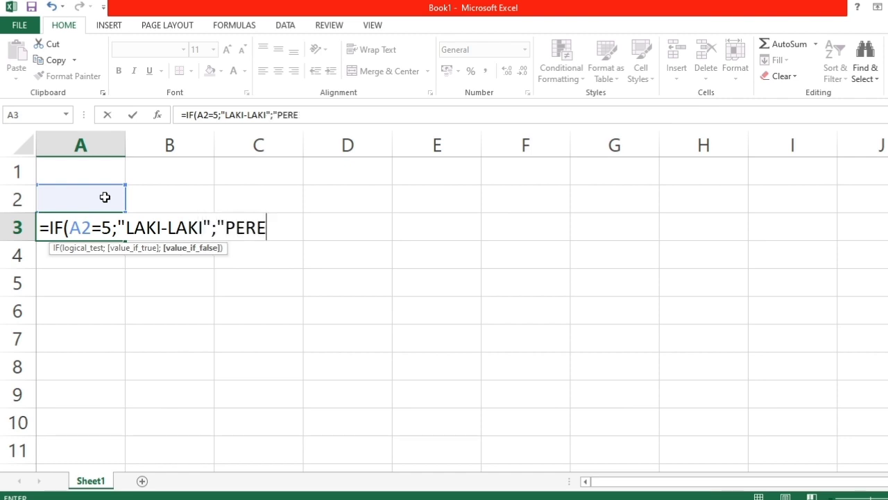
type("MPUAN")
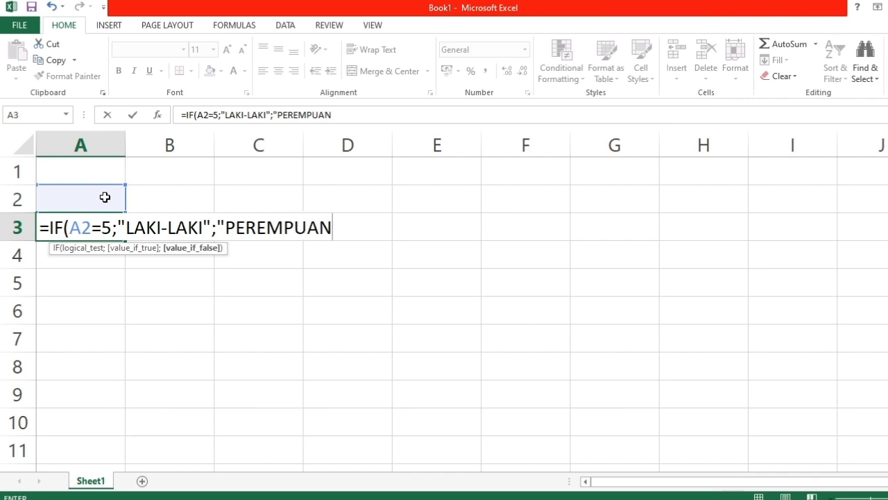
type("\"")
key("Return")
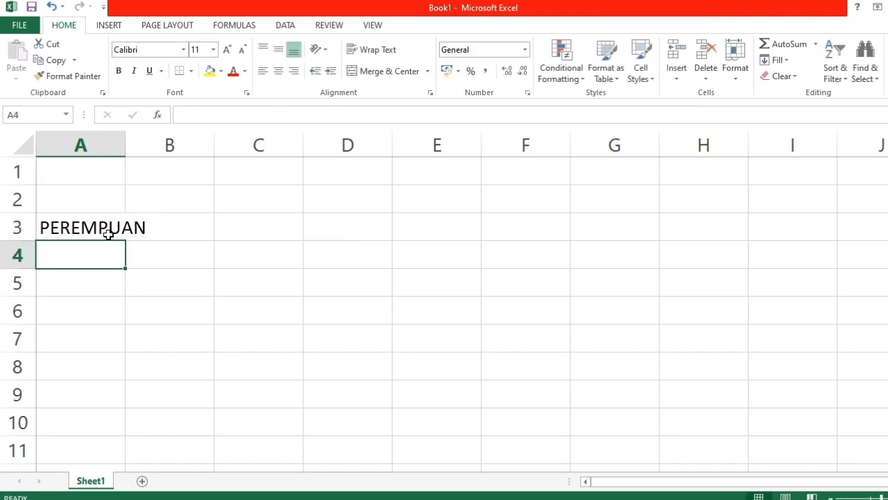
Test the IF formula in cell A3 by entering 5 in cell A2 and replacing it with 6
left_click(105, 203)
double_click(106, 202)
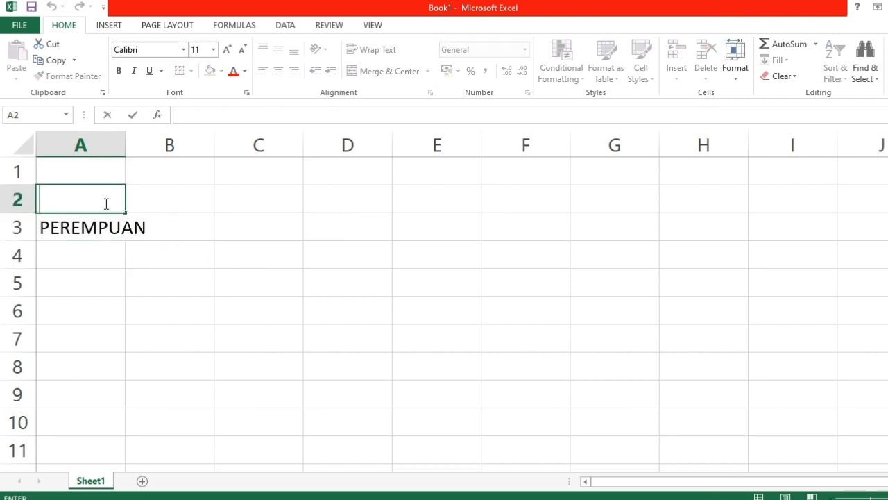
type("5")
left_click(91, 259)
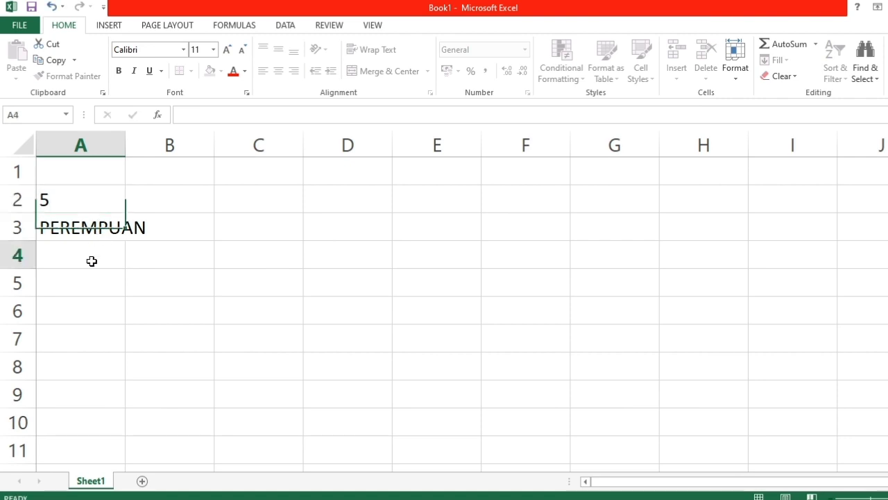
double_click(115, 199)
key("BackSpace")
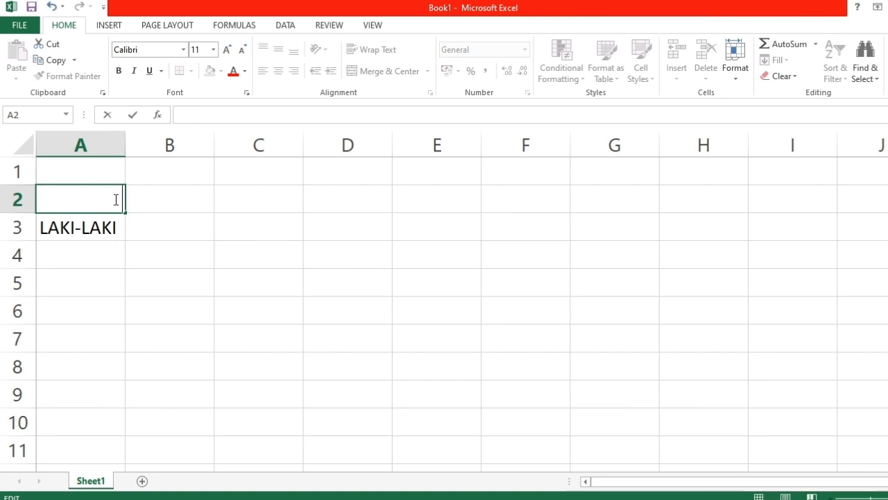
type("6")
left_click(103, 249)
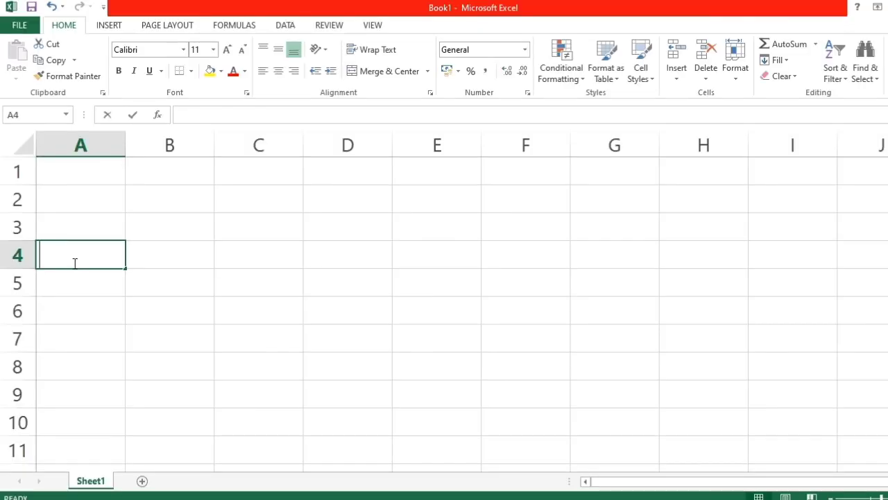
Enter a COUNT formula in cell A4 for the values 2, 5, 3, 7, 6, 5, 8, 9, 1 and 4
type("=CO")
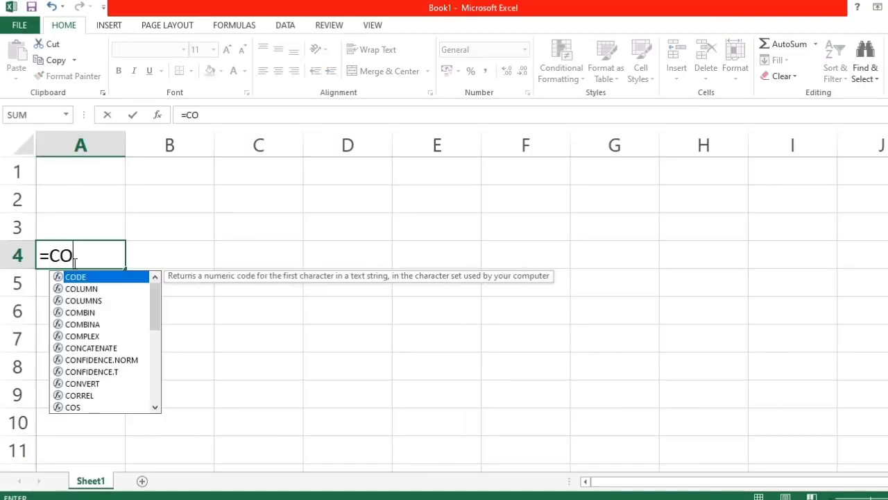
type("UNT(")
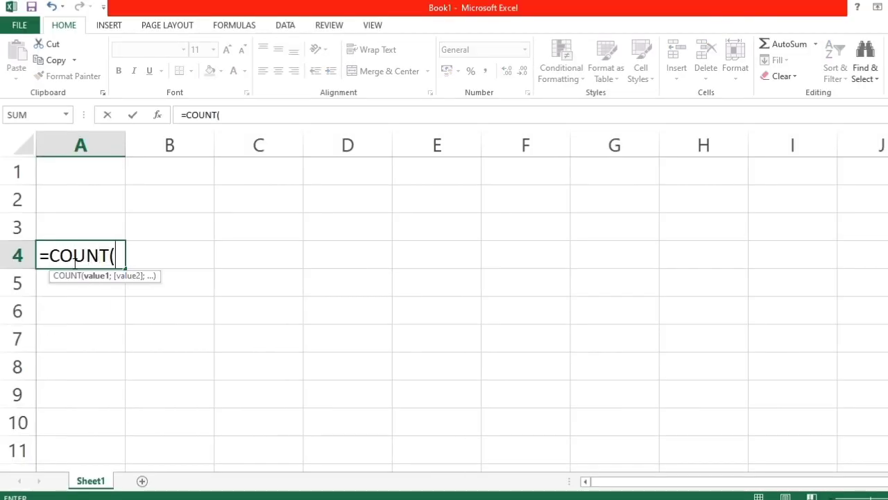
type("2;5")
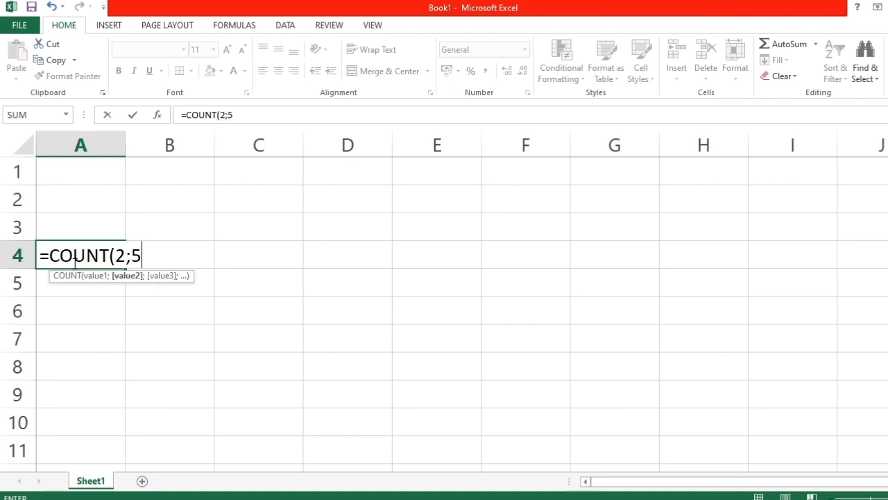
type(";3;7;6;")
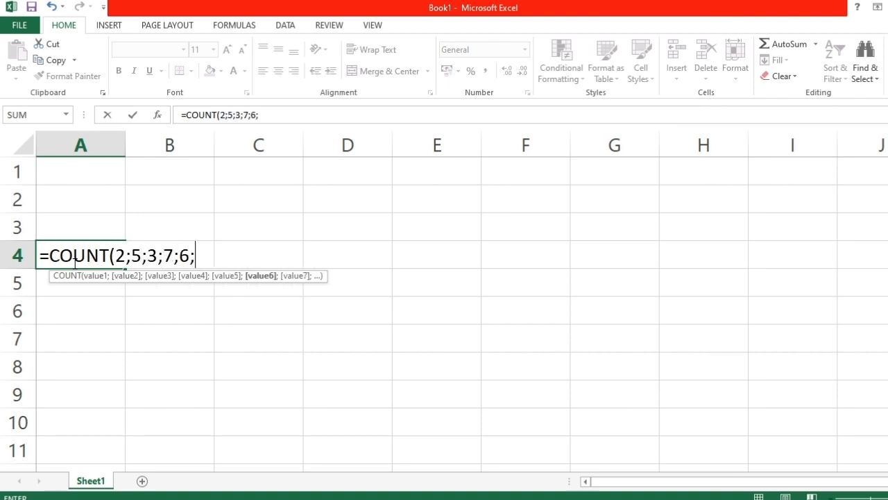
type("5;8;")
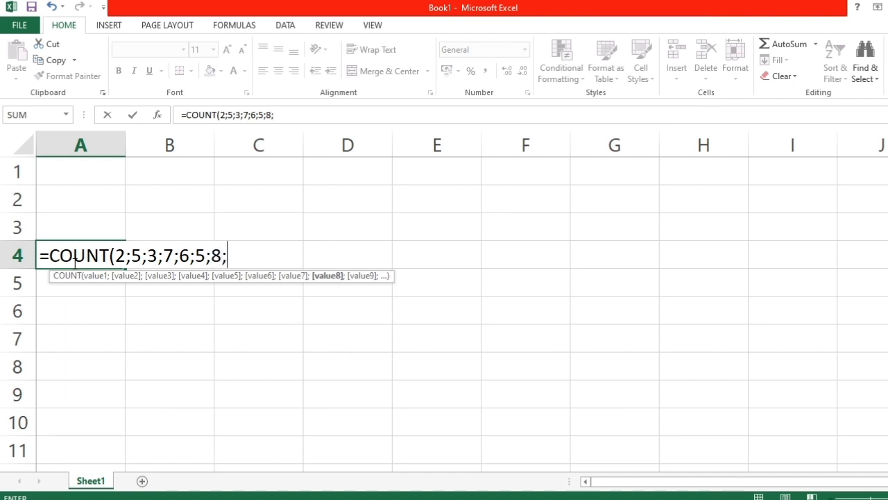
type("9;1;4")
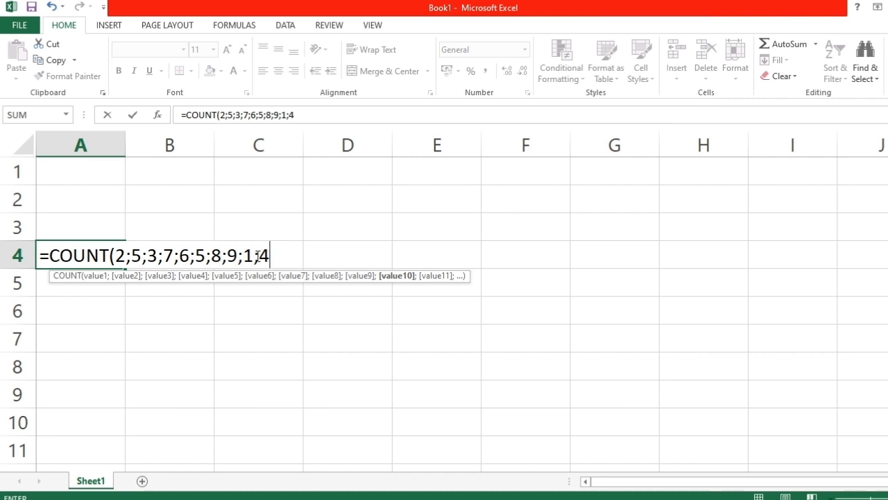
left_click(117, 289)
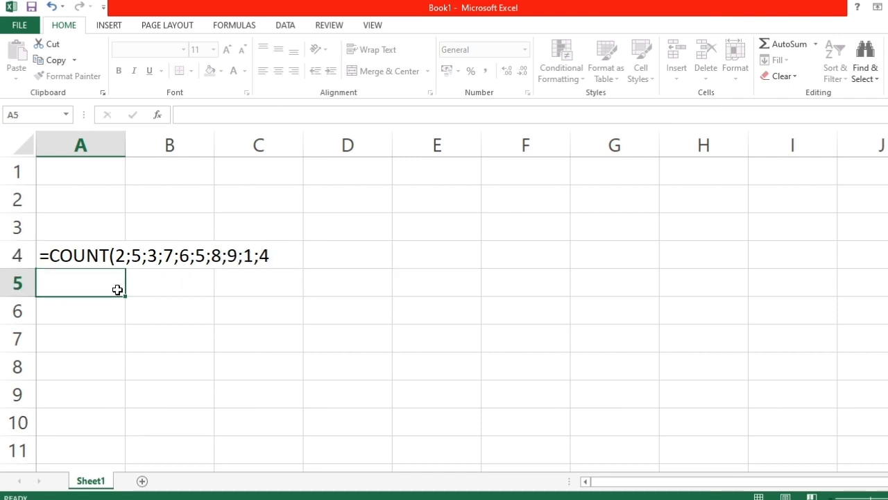
Review the values of the COUNT formula in cell A4 one by one, leaving the formula as it is
double_click(112, 259)
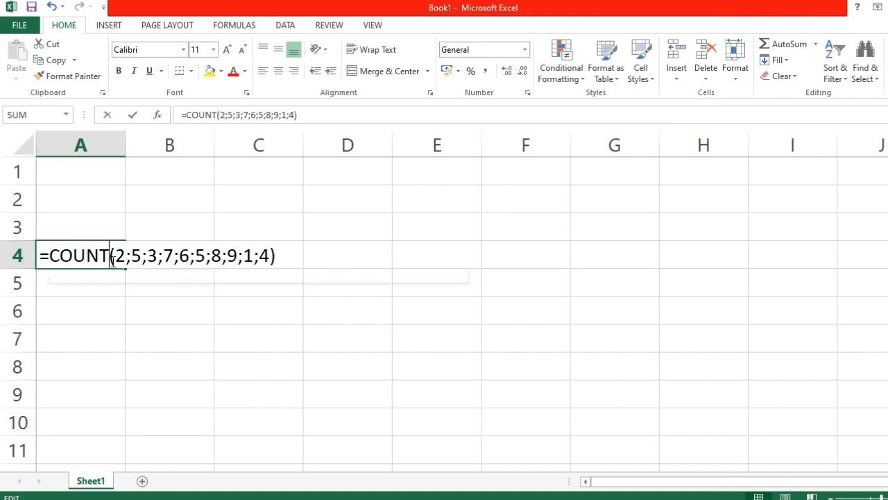
left_click(118, 261)
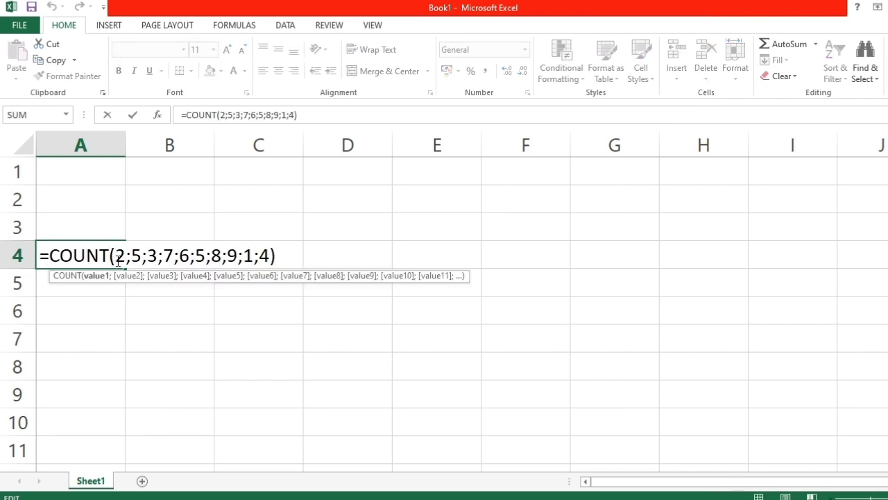
key("Right")
key("Right")
key("Right")
key("Right")
key("Right")
key("Right")
key("Right")
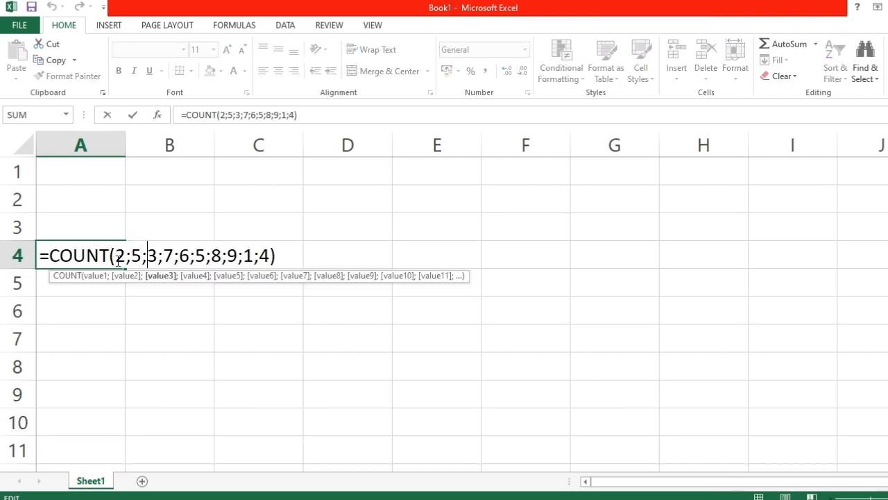
key("Right")
key("Right")
key("Right")
key("Right")
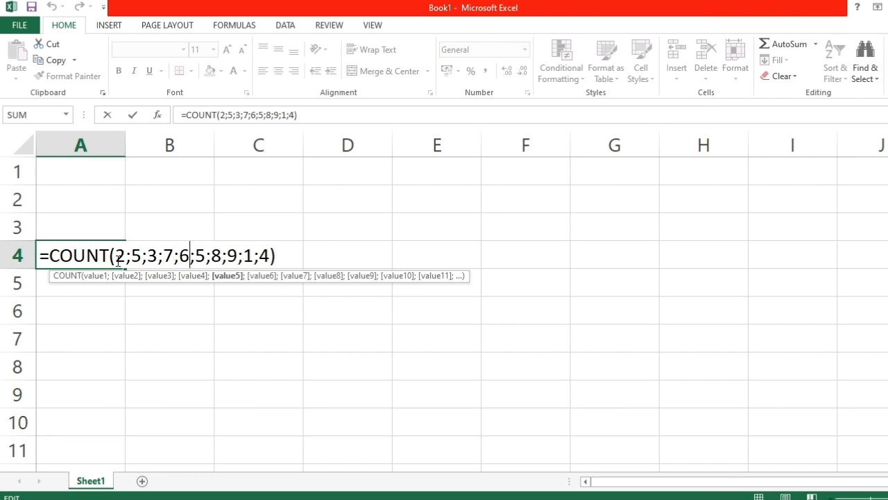
key("Right")
key("Right")
key("Right")
key("Right")
key("Right")
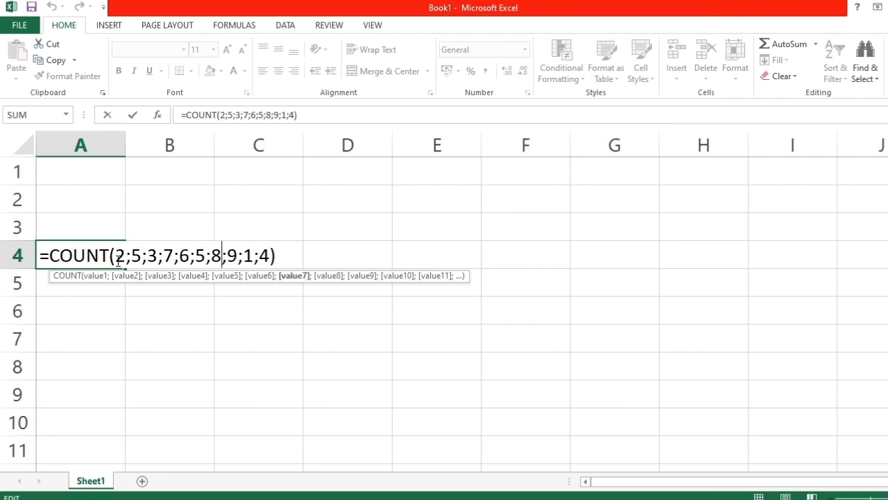
key("Right")
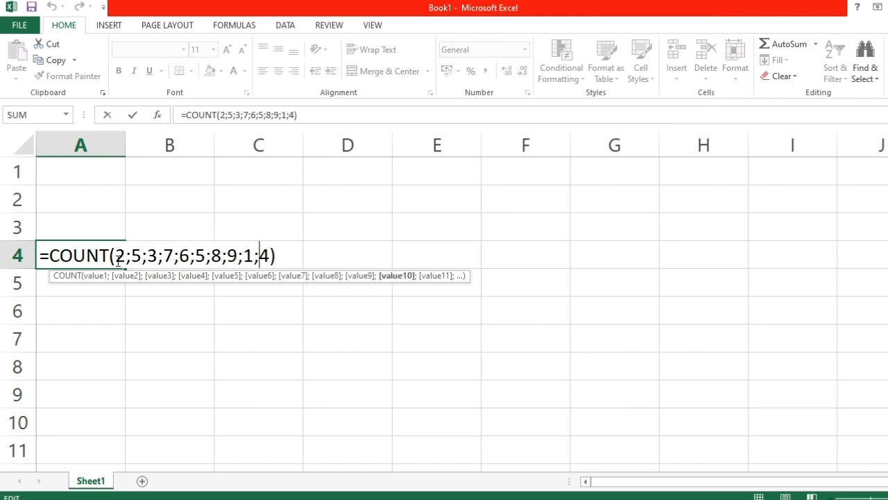
key("Right")
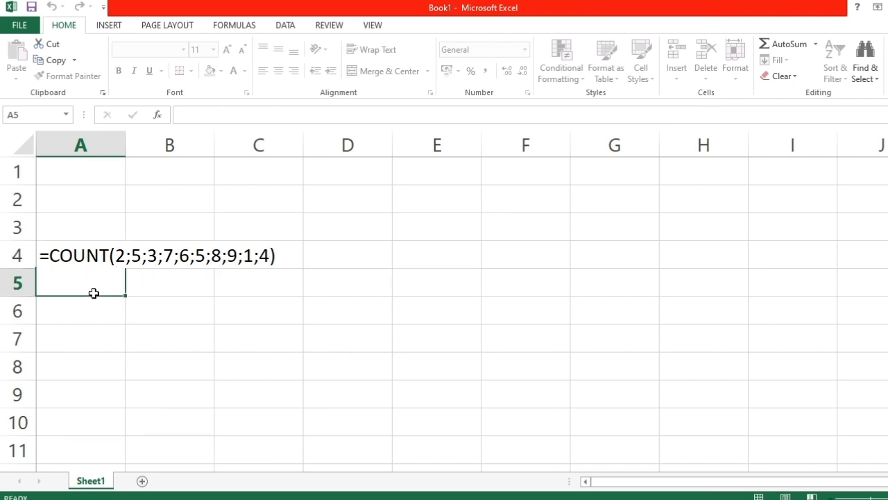
left_click(93, 294)
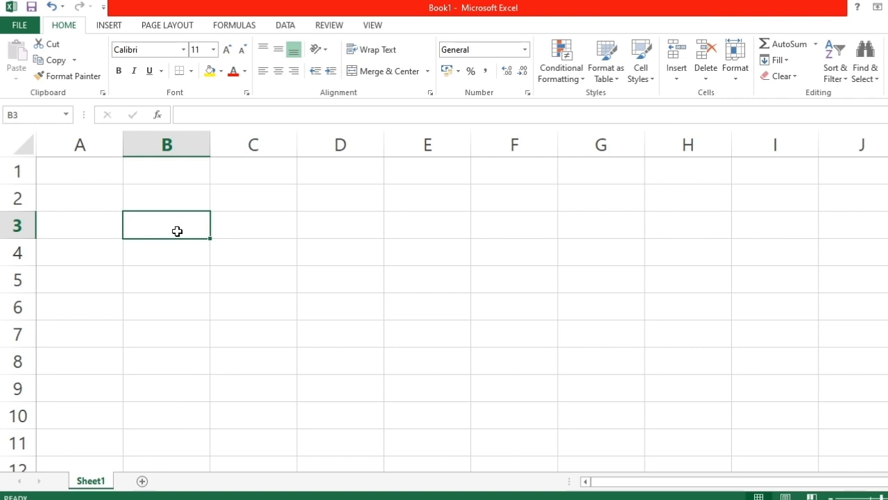
Enter a COUNTA formula in cell B3 for the values 3, S, 4, 5, 2, 4, D, F, G and 5
double_click(179, 232)
type("=")
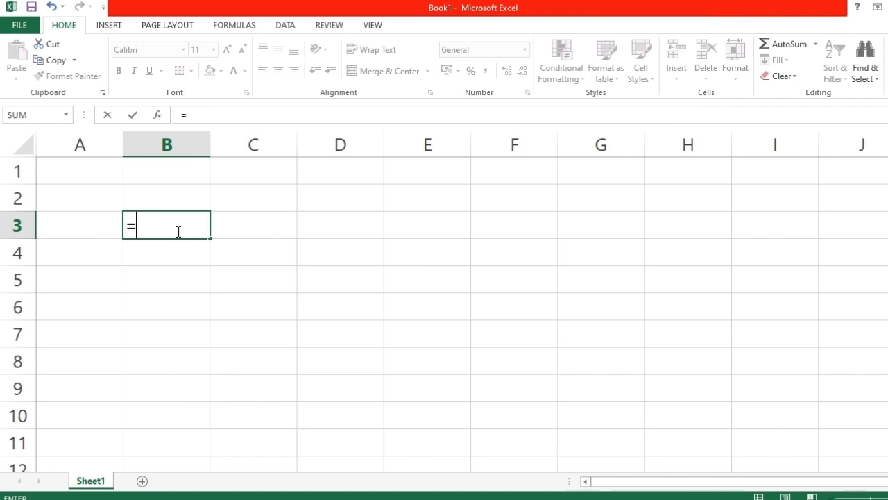
type("CO")
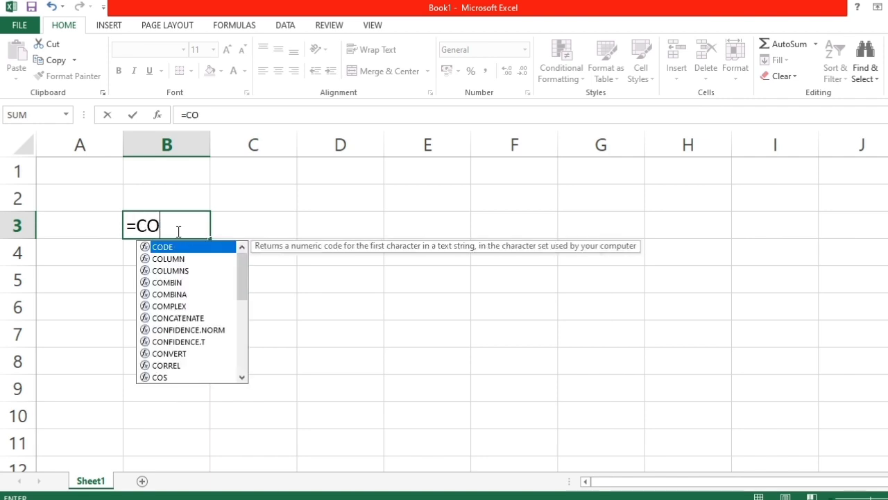
type("UNTA")
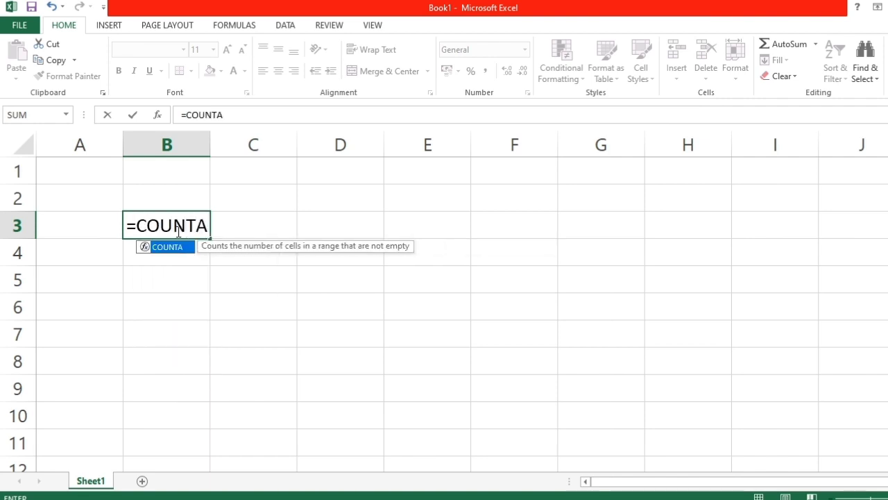
type("(")
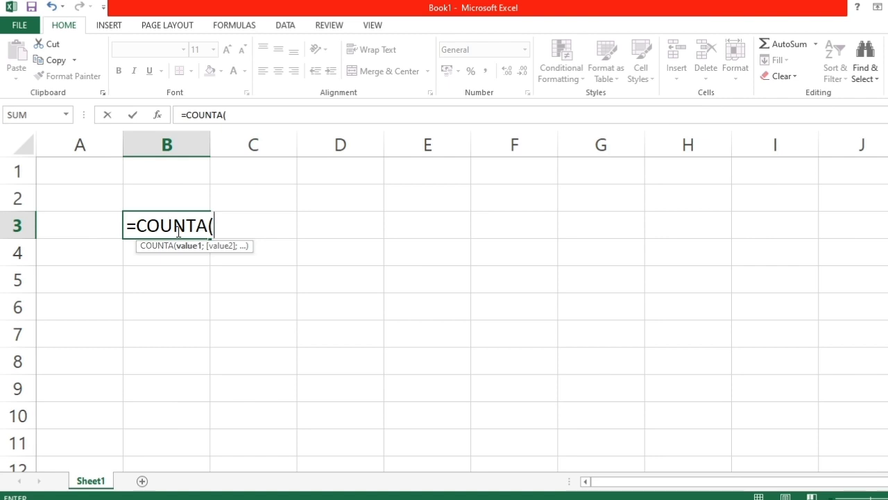
type("3;S;")
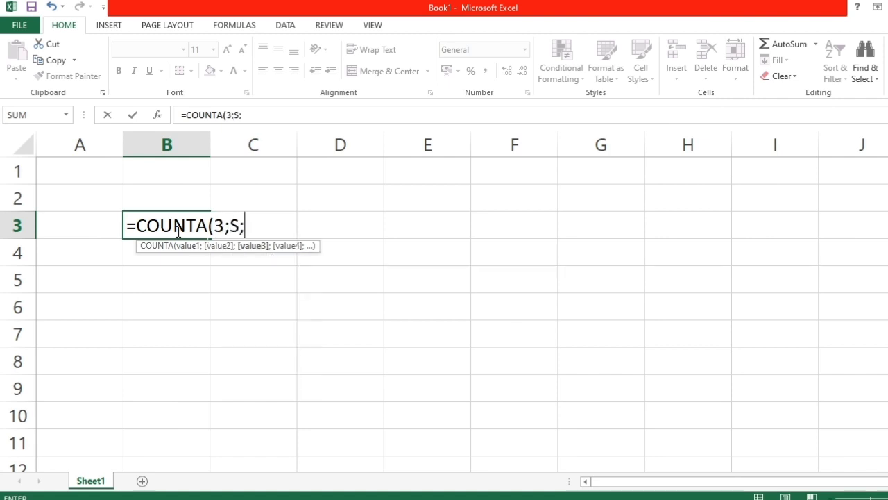
type("4;5")
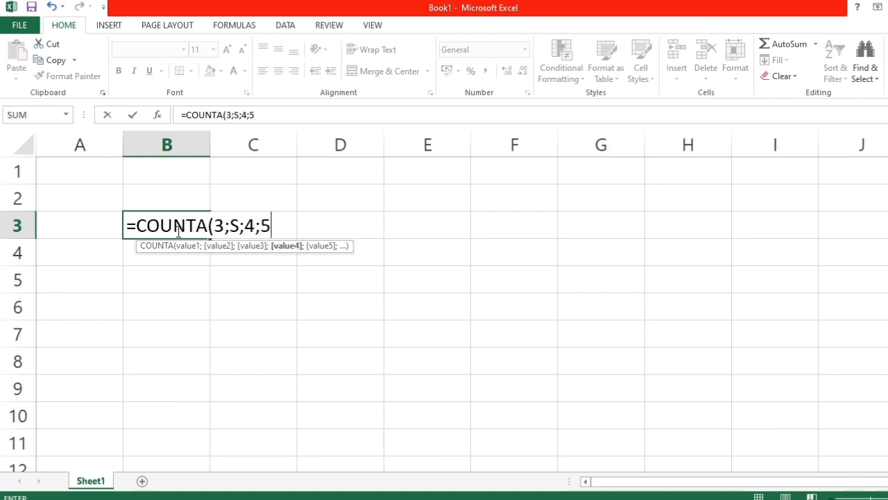
type(";2;")
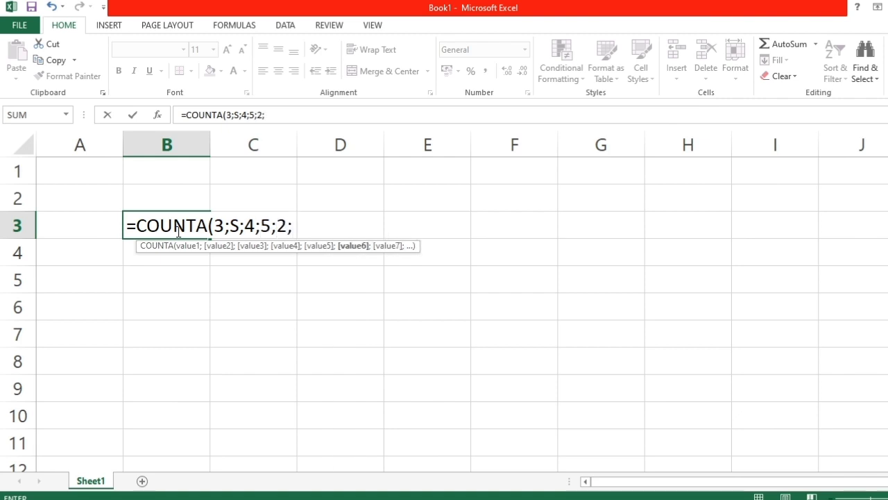
type("4;D;F;G;")
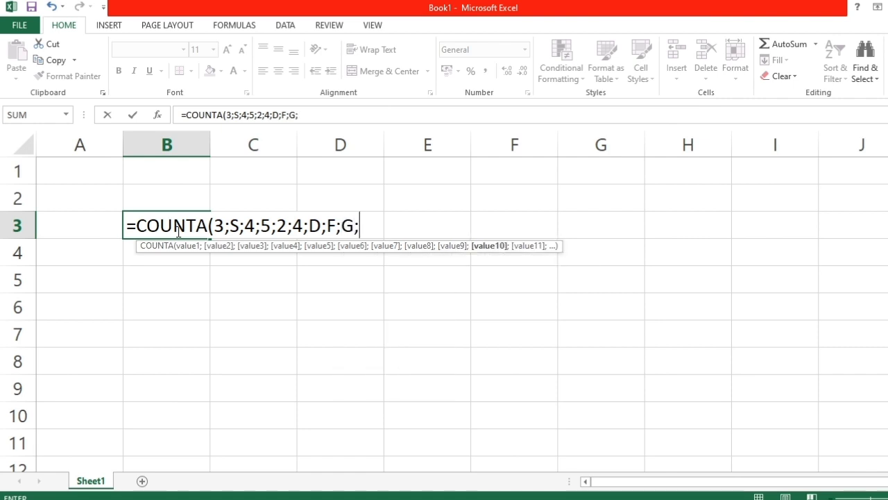
type("5")
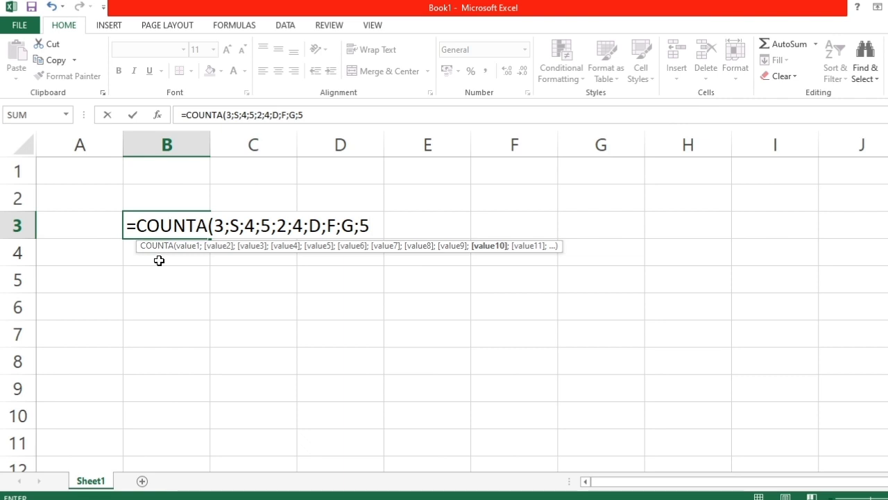
key("Return")
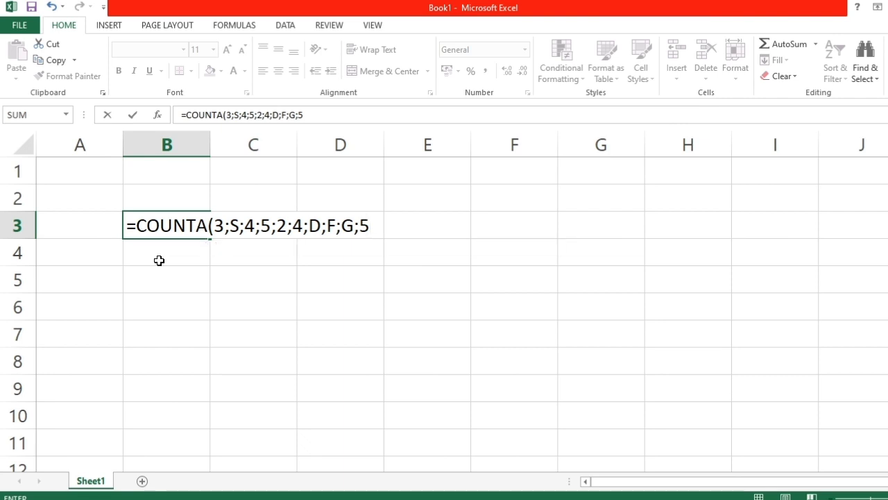
left_click(159, 260)
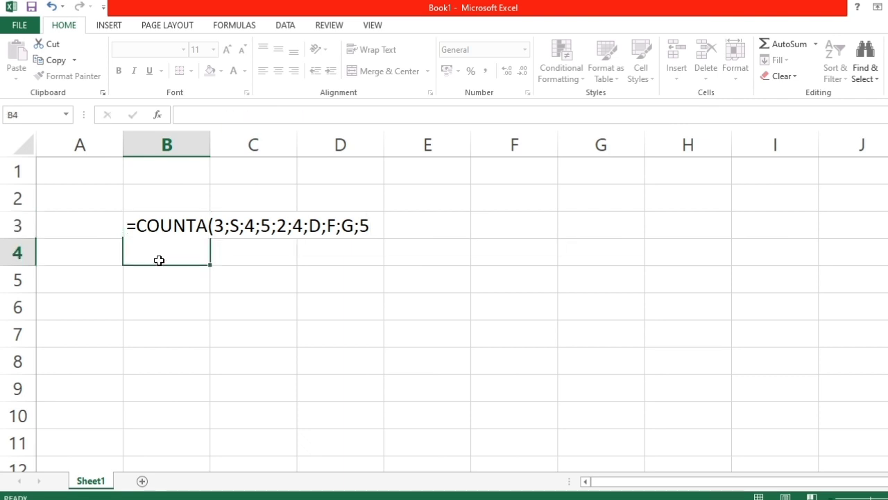
left_click(188, 233)
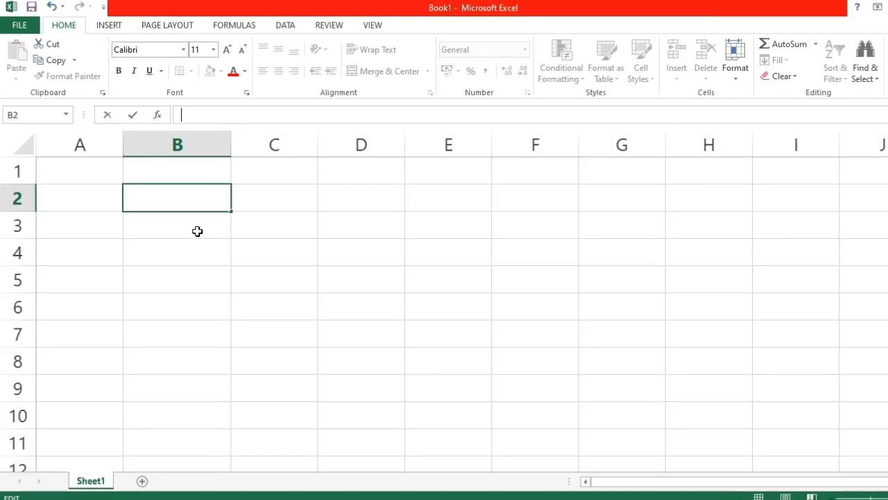
left_click(194, 227)
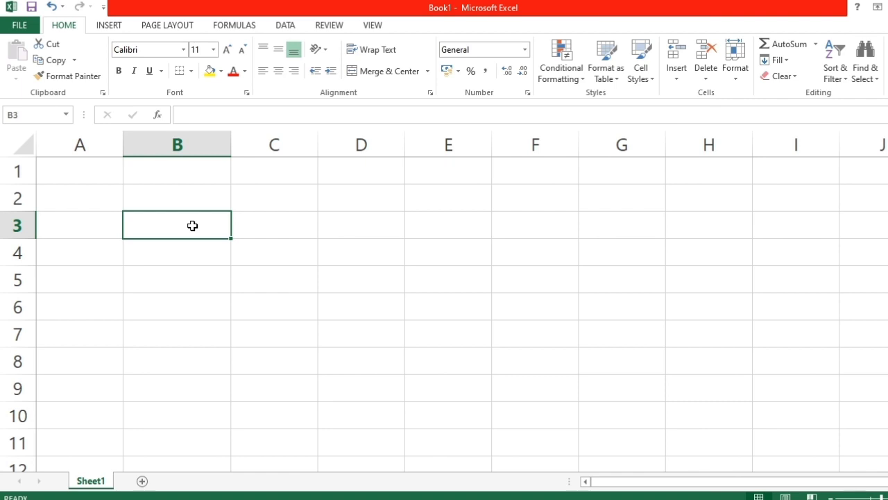
double_click(192, 226)
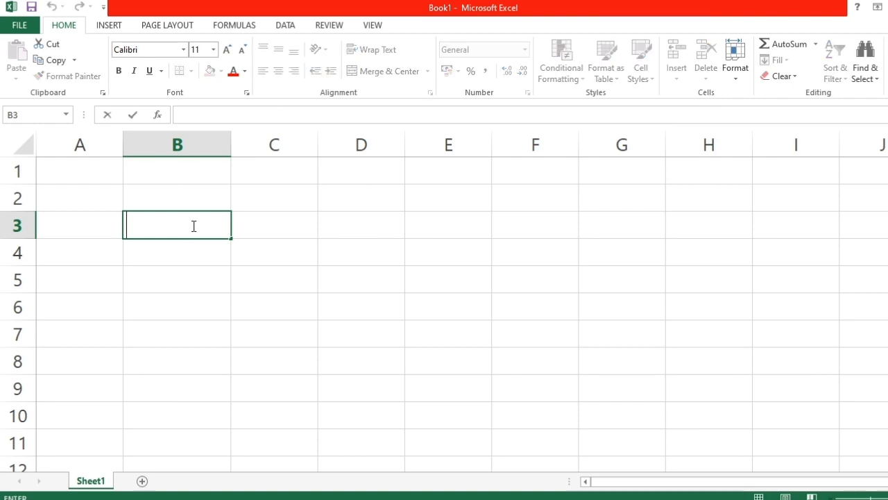
type("=")
key("BackSpace")
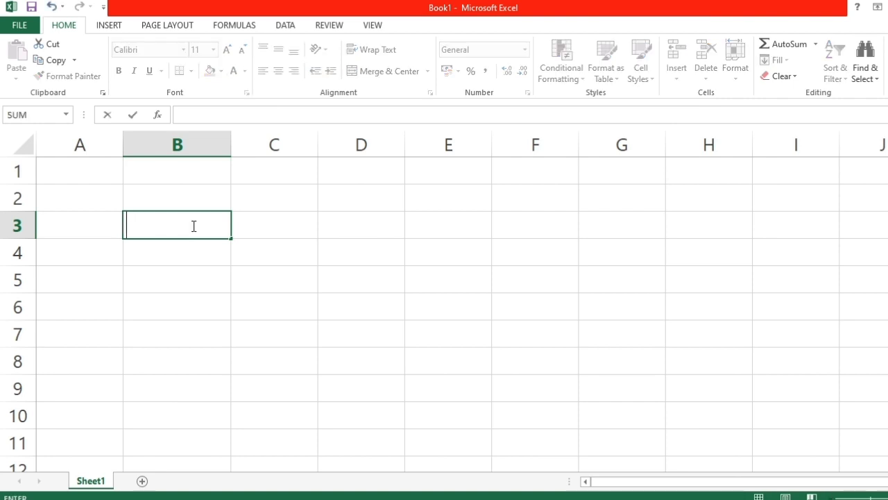
left_click(198, 185)
left_click(191, 196)
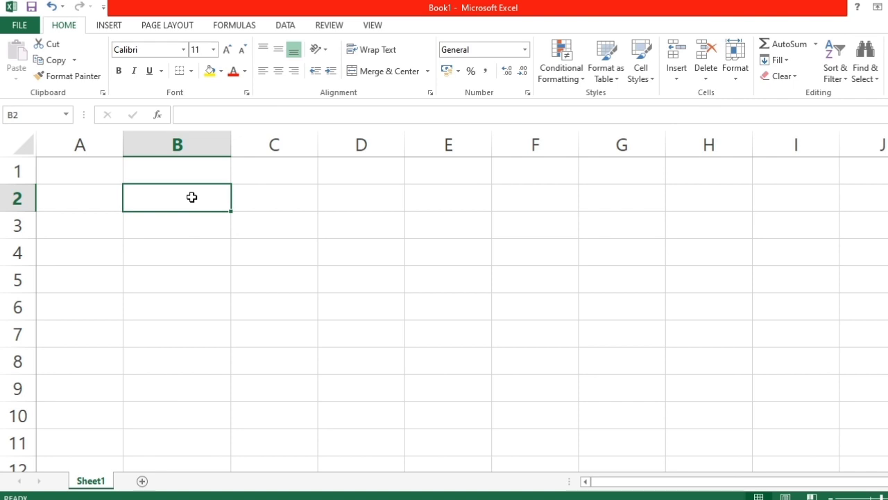
Enter the text SAYA SEDANG BELAJAR in capital letters in cell B2
type("sya")
key("BackSpace")
key("BackSpace")
key("BackSpace")
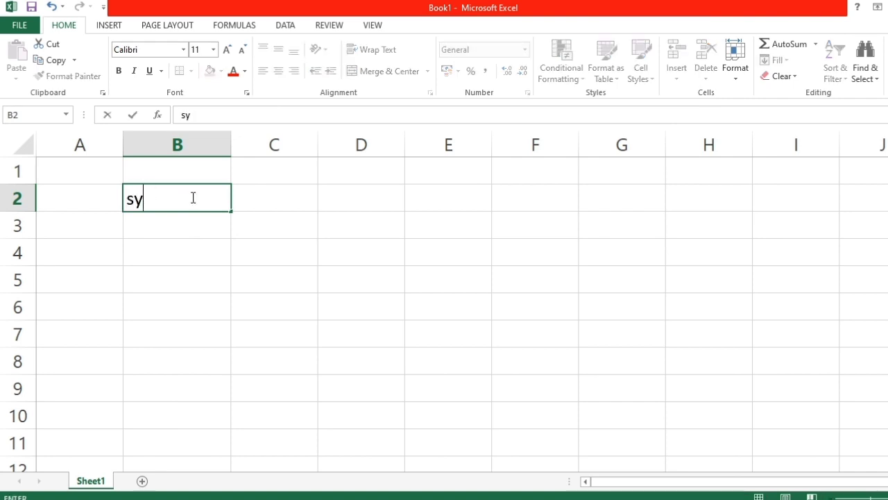
type("SAYA")
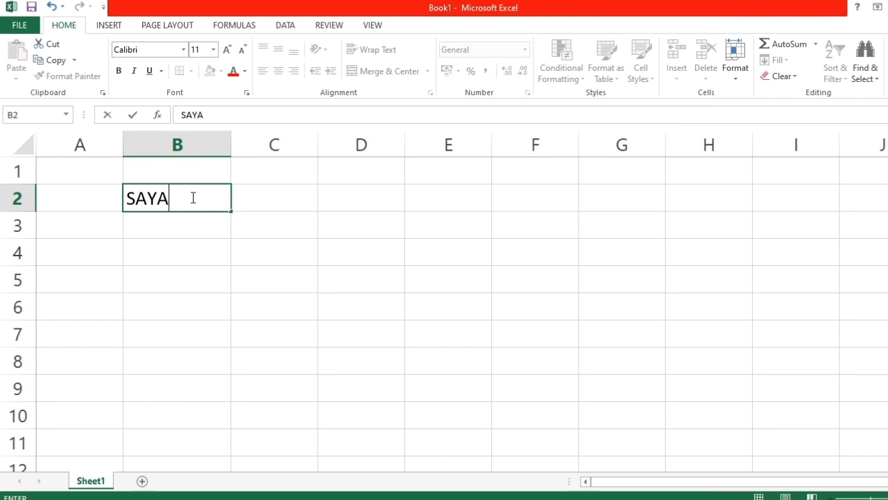
type(" SEDANG ")
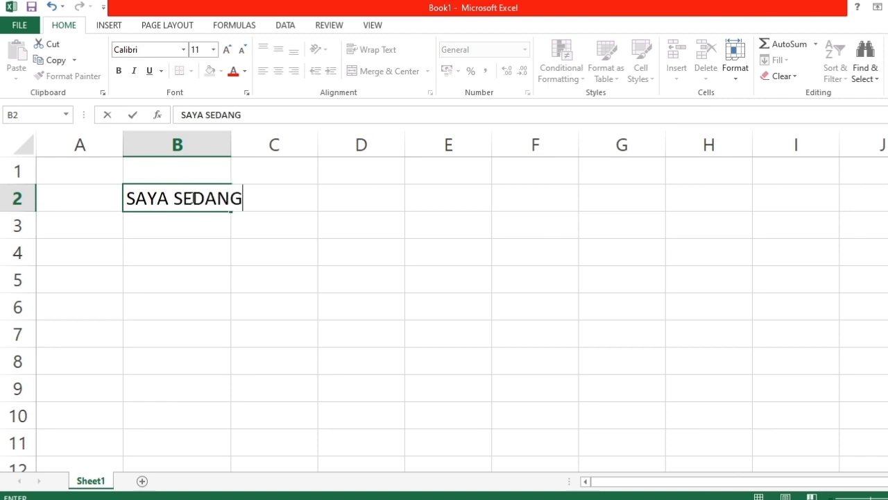
type("BELAJAR")
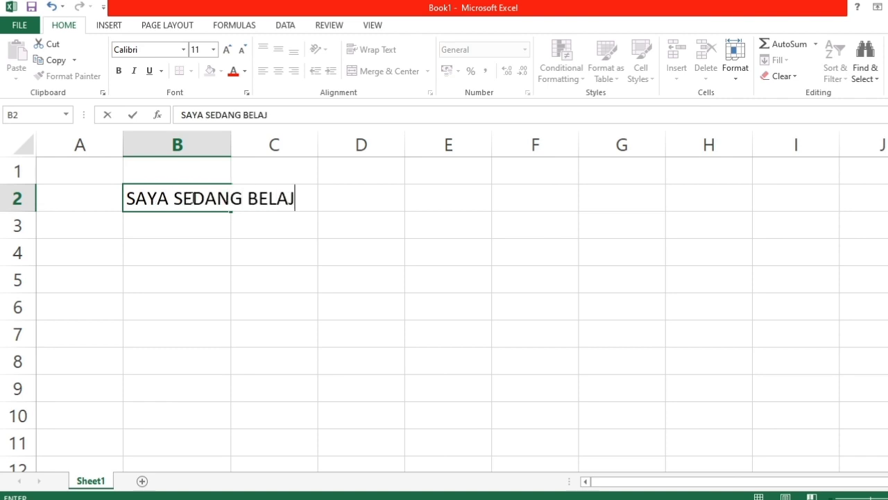
Enter a LOWER formula in cell B3 that converts the text of cell B2 to lowercase
left_click(192, 232)
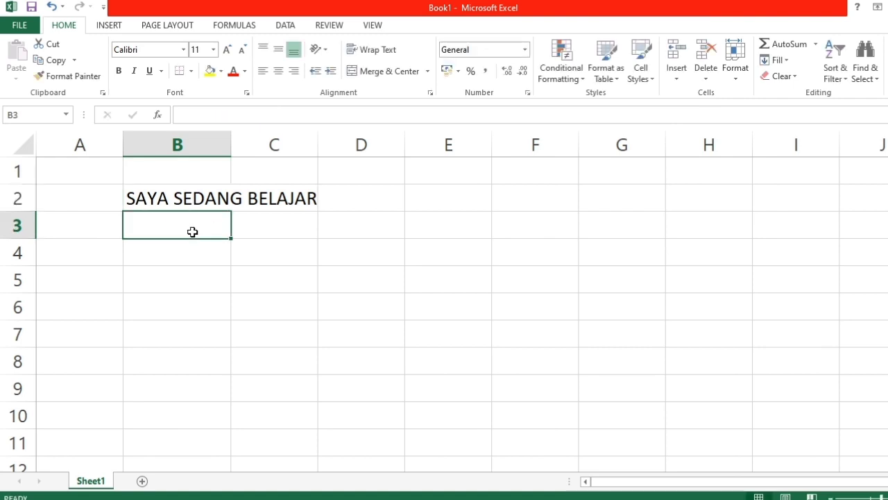
type("=")
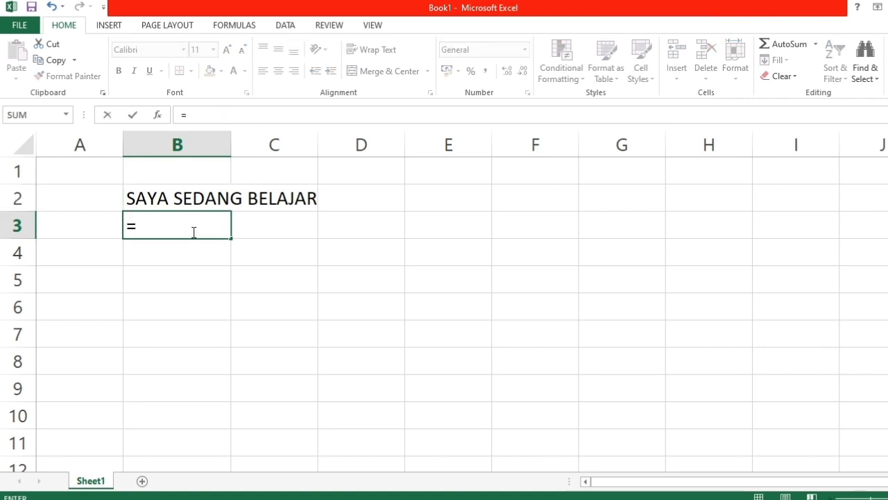
type("LOWER")
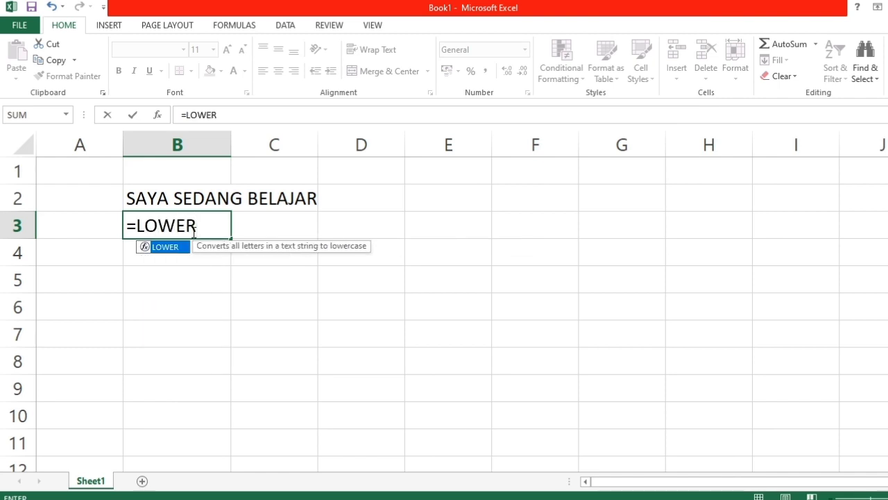
type("(")
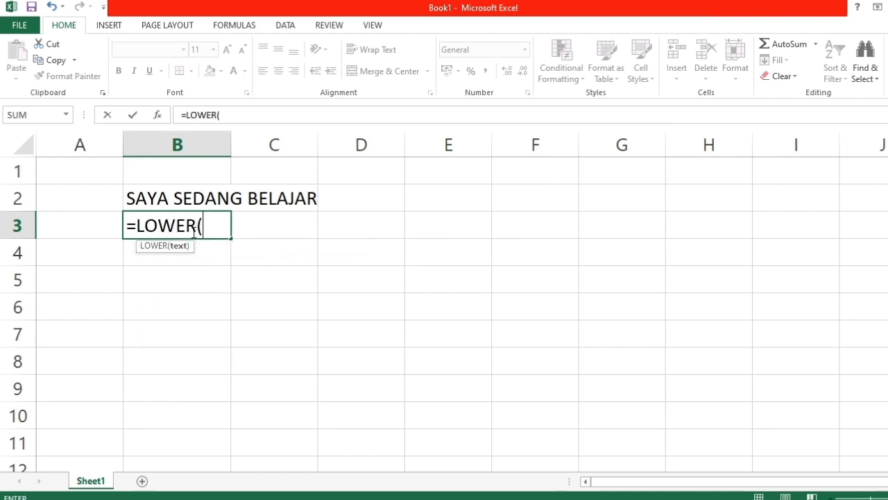
left_click(209, 200)
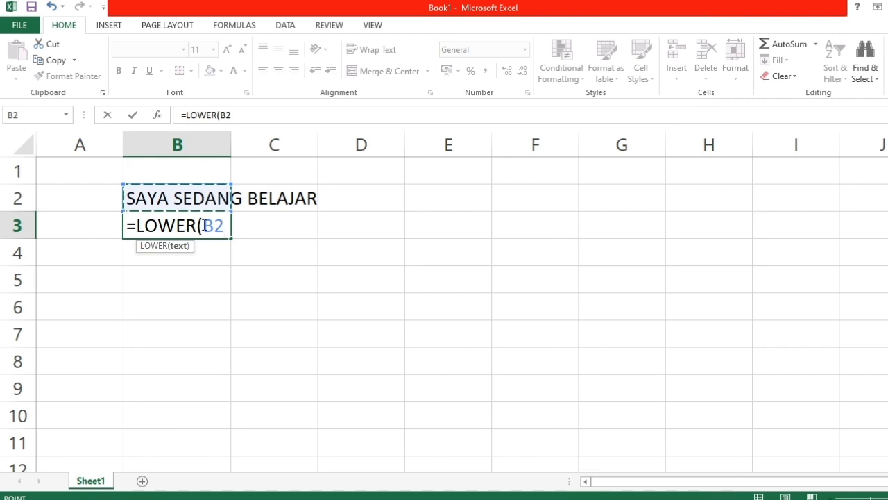
key("Return")
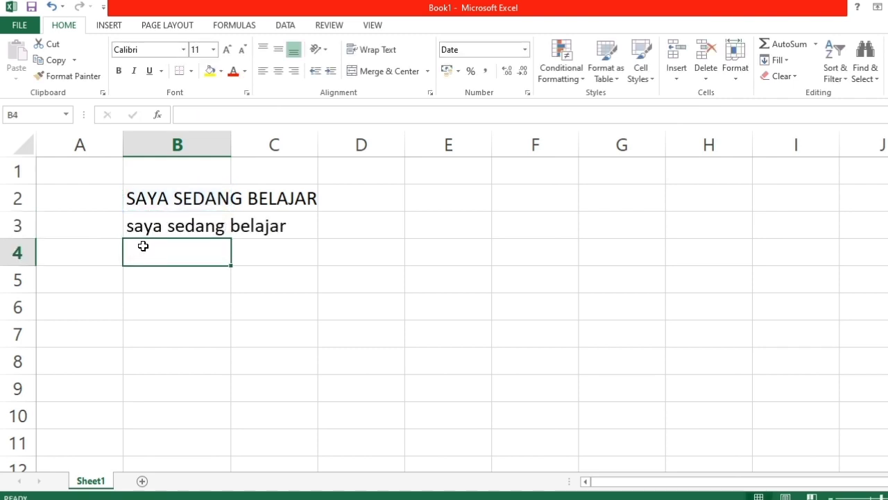
key("Caps_Lock")
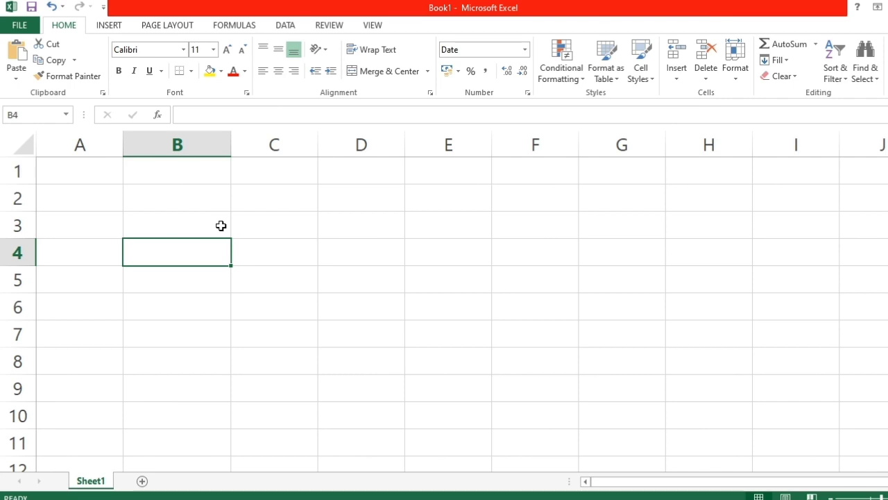
double_click(188, 254)
type("=")
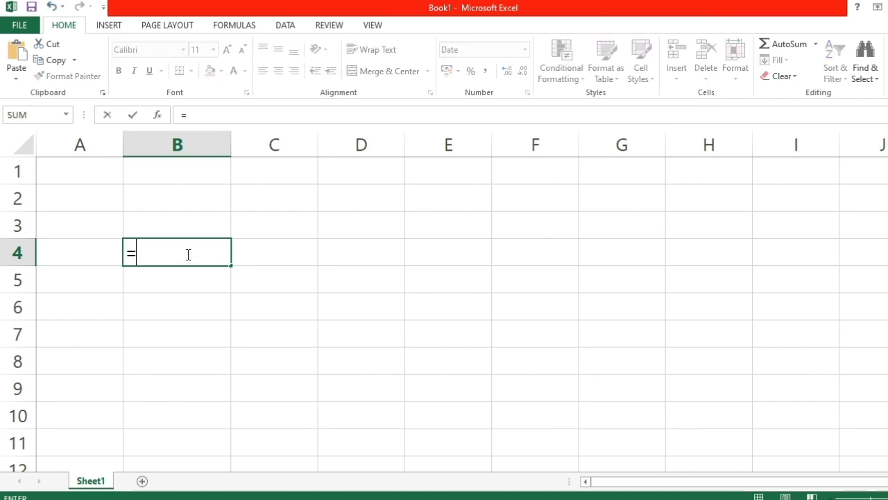
type("prope")
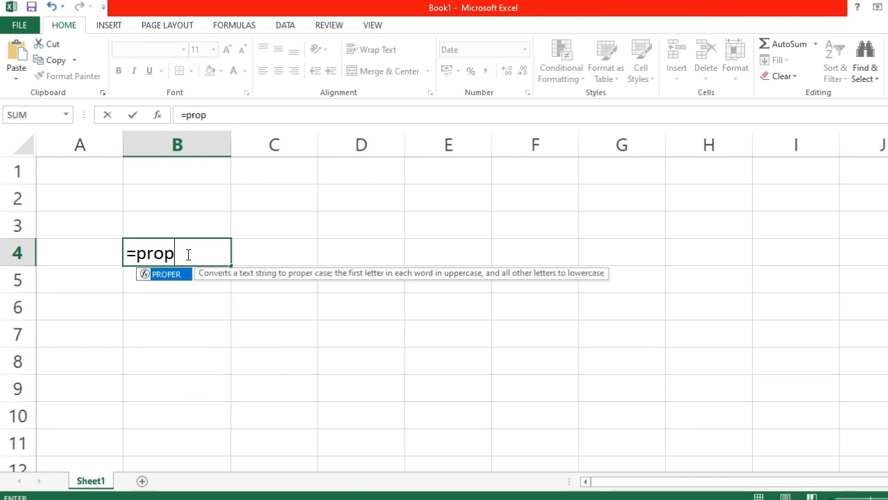
key("BackSpace")
key("BackSpace")
key("BackSpace")
key("BackSpace")
key("BackSpace")
key("BackSpace")
key("Caps_Lock")
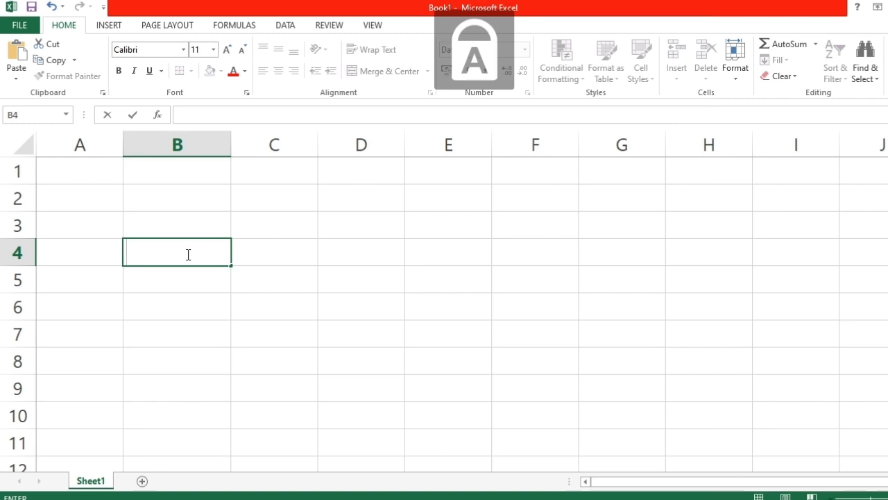
Enter a PROPER formula in cell B4 for the mixed-case text "SAYA sedanG bElAjAr"
type("=P")
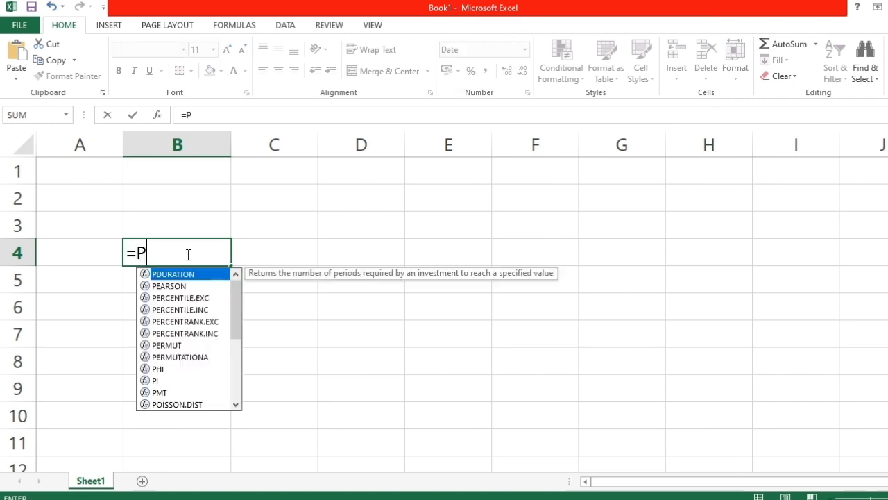
type("ROPER")
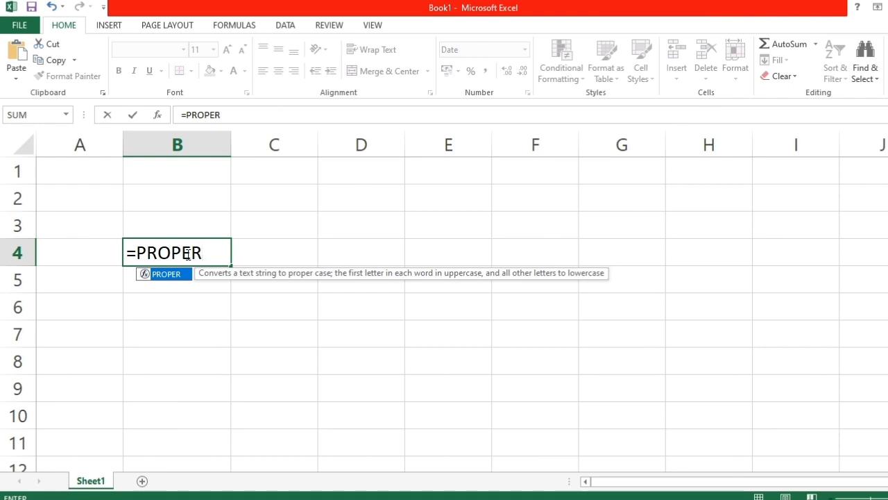
type("('")
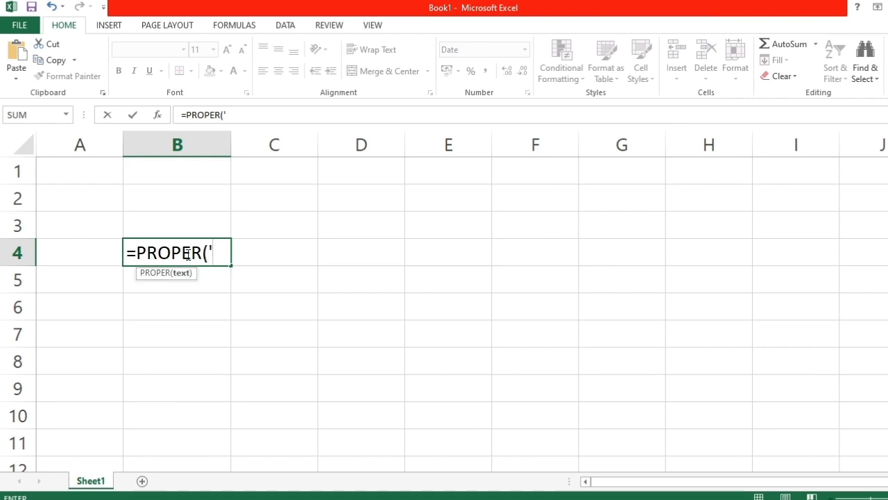
key("BackSpace")
type("\"SA")
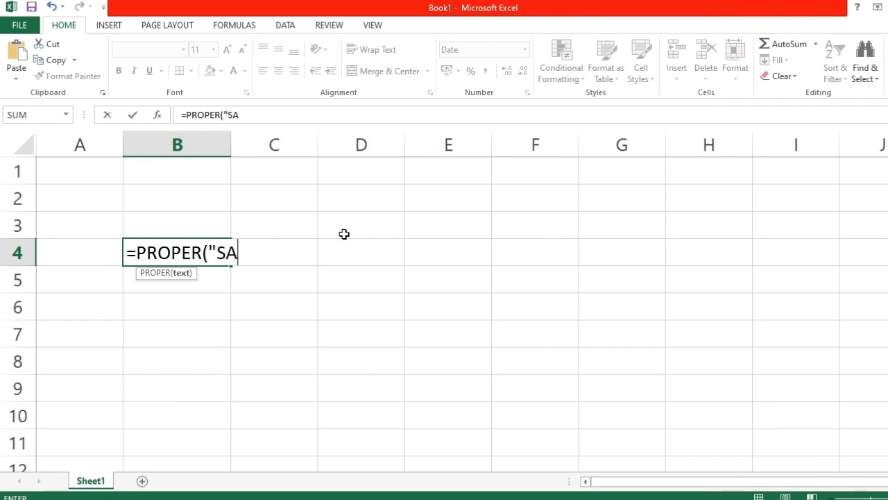
type("YA s")
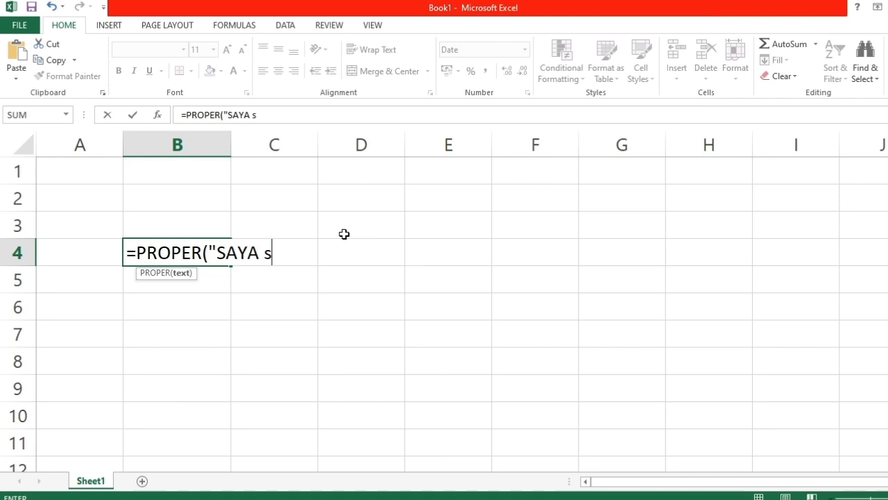
type("edan")
key("Caps_Lock")
type("G")
key("Caps_Lock")
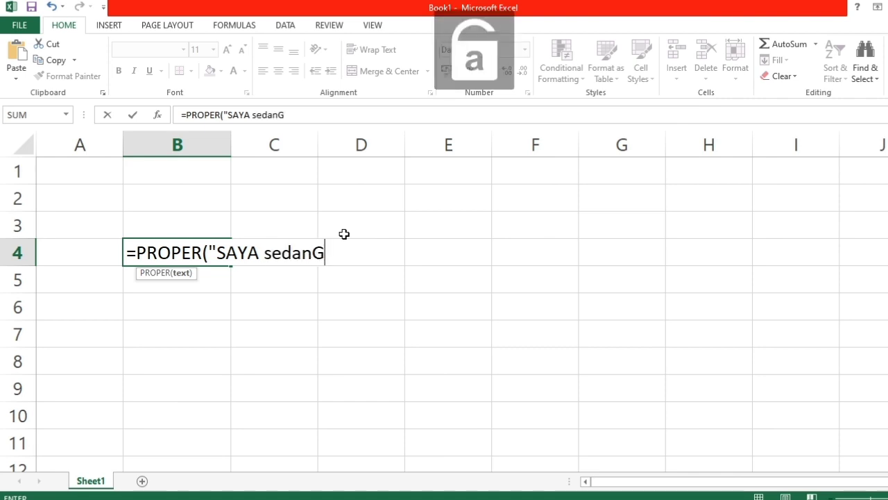
type("b")
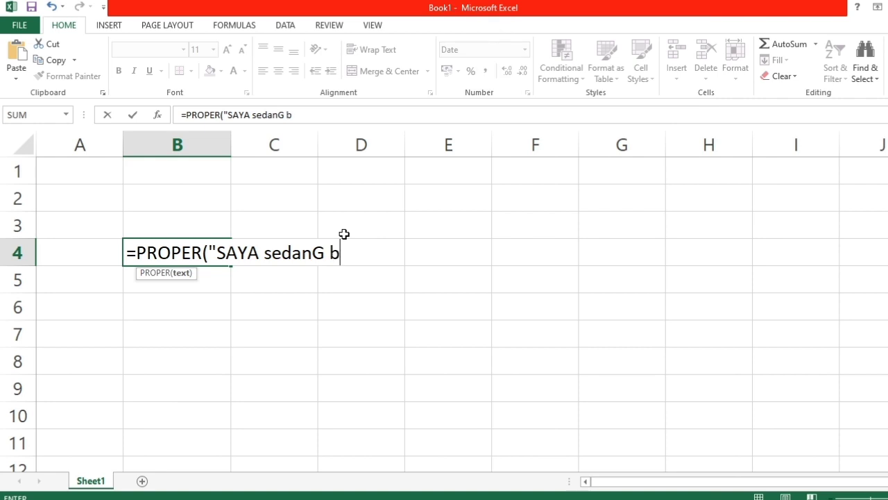
key("Caps_Lock")
type("E")
key("Caps_Lock")
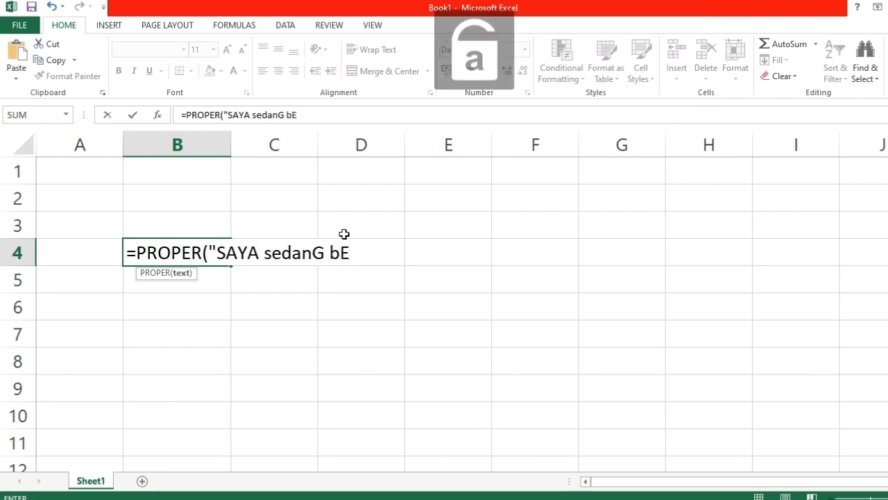
type("l")
key("Caps_Lock")
type("A")
key("Caps_Lock")
type("j")
key("Caps_Lock")
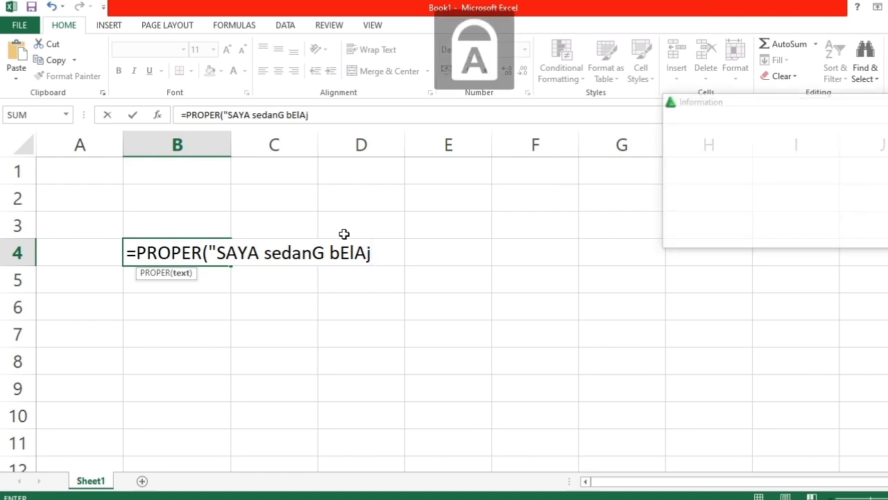
type("A")
key("Caps_Lock")
type("r")
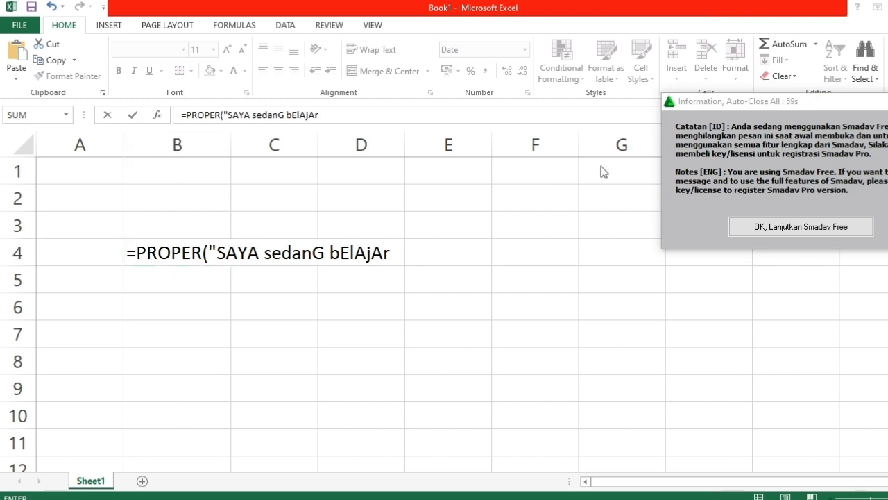
type("\"")
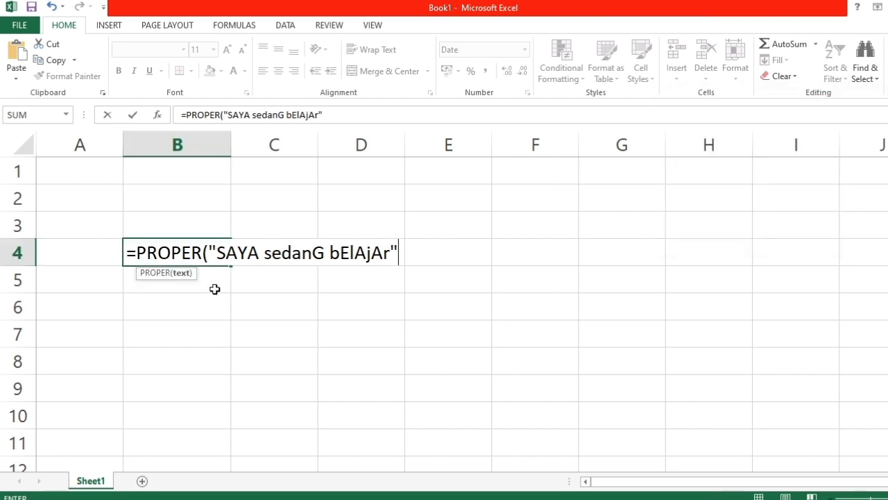
key("Return")
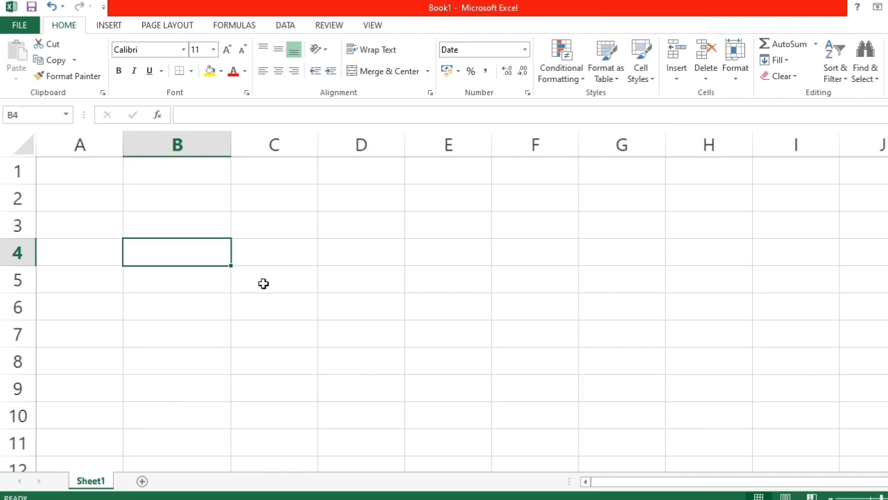
Enter a SUBSTITUTE formula in cell B4 that replaces "AKU" with "SAYA" in the text "AKU SEORANG MAHASISWA"
double_click(203, 255)
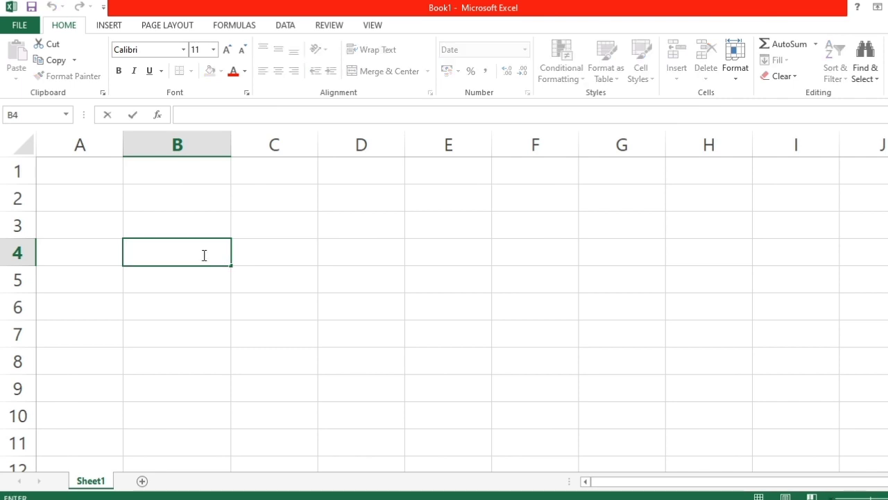
type("=S")
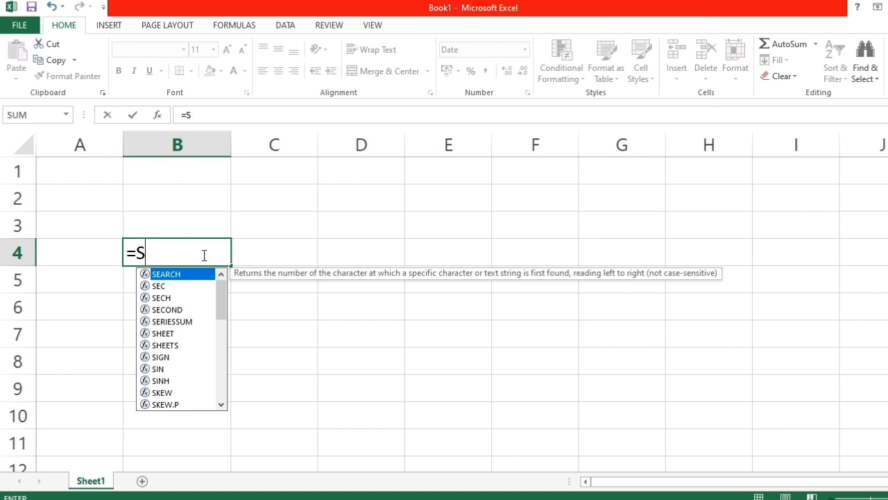
type("UBST")
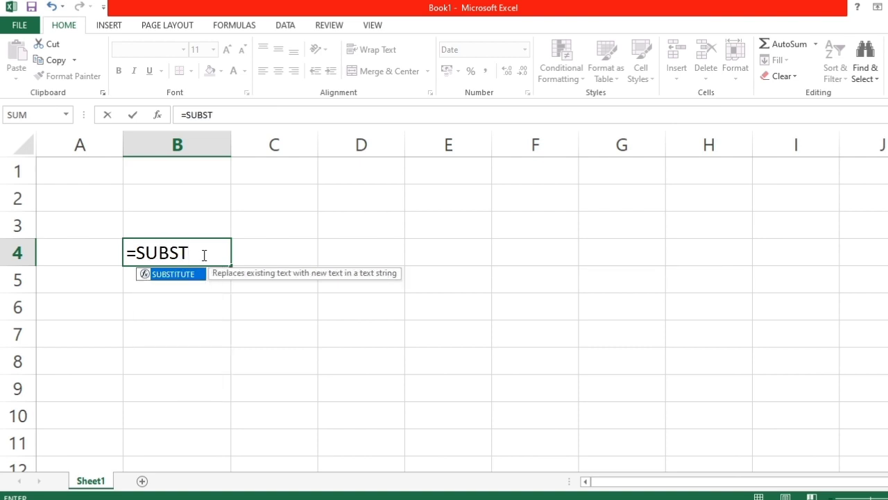
type("ITUTE(")
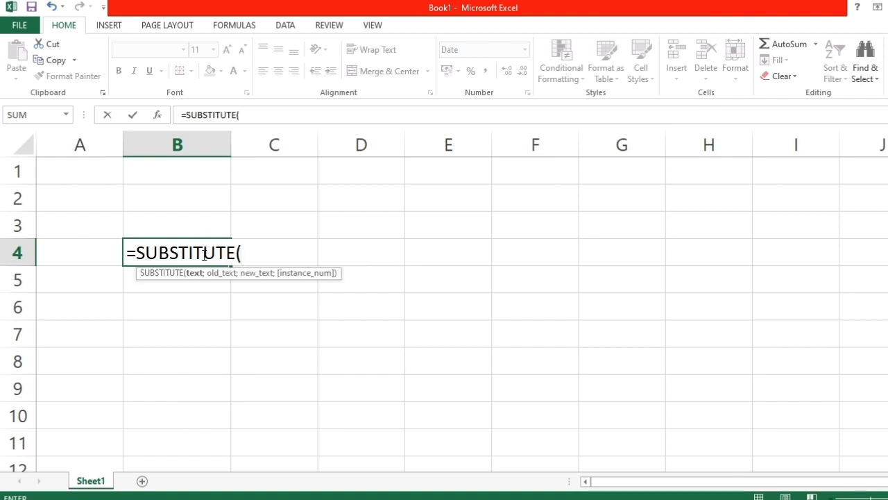
type("\"AKU SE")
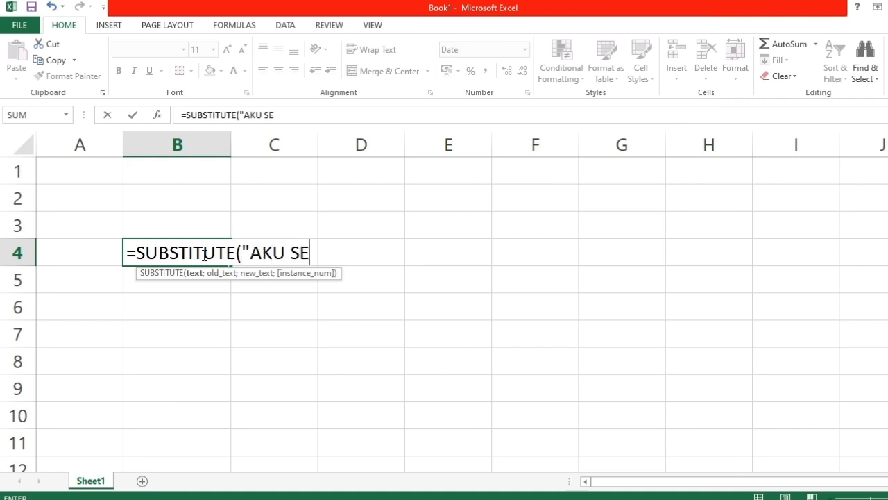
type("ORANG ")
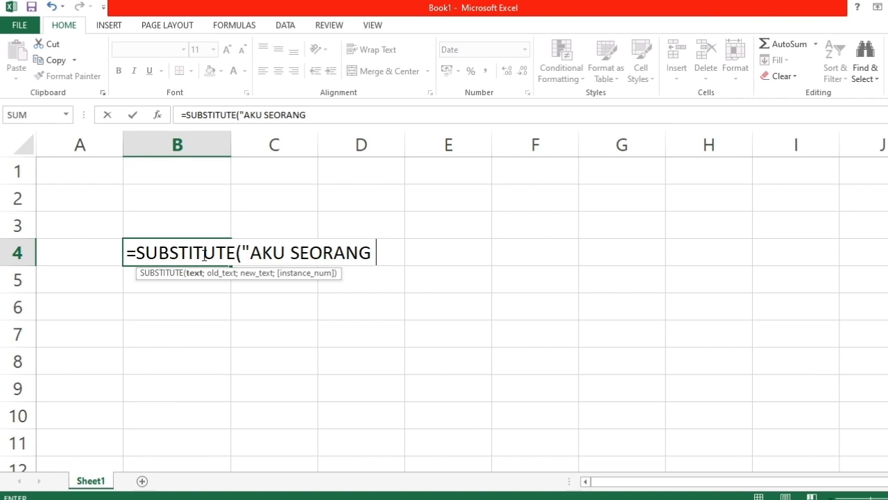
type("MAHASIS")
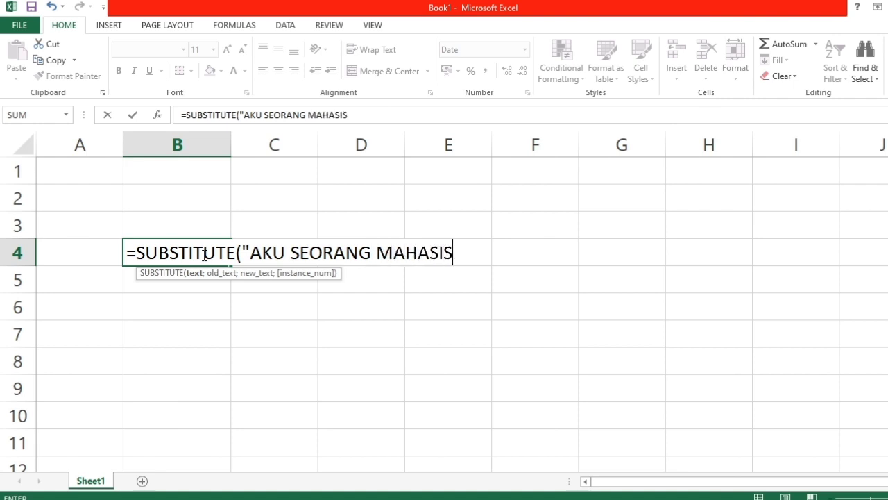
type("WA\"")
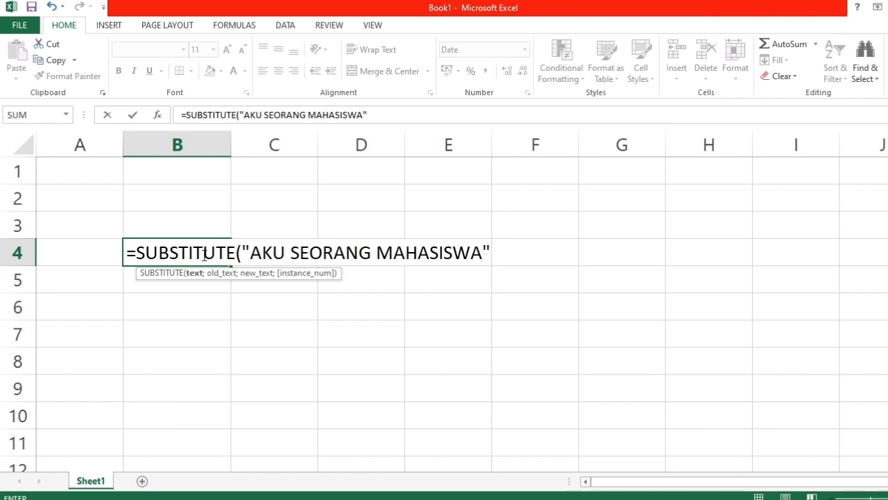
type(";")
key("BackSpace")
type(";\"AK")
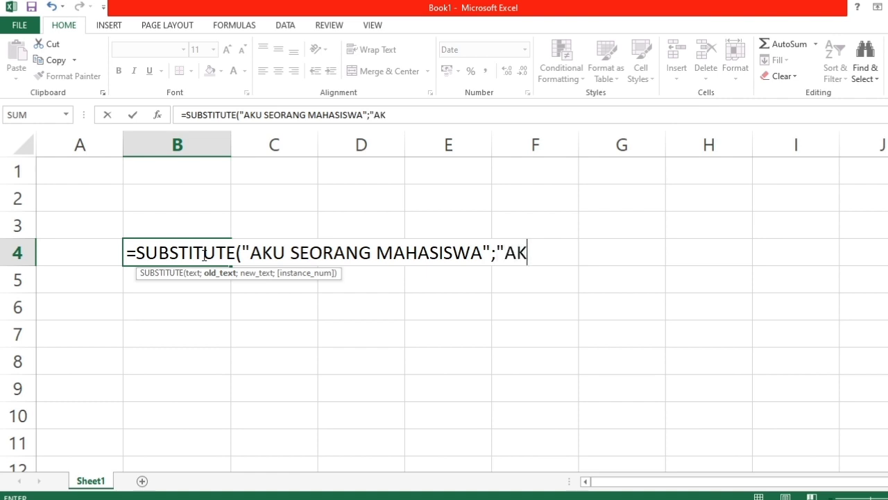
type("U\";")
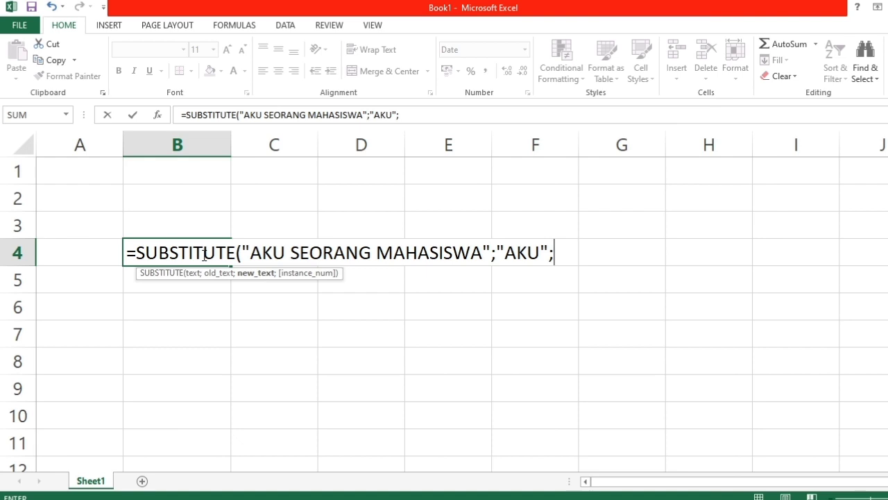
type("\"SAYA\"")
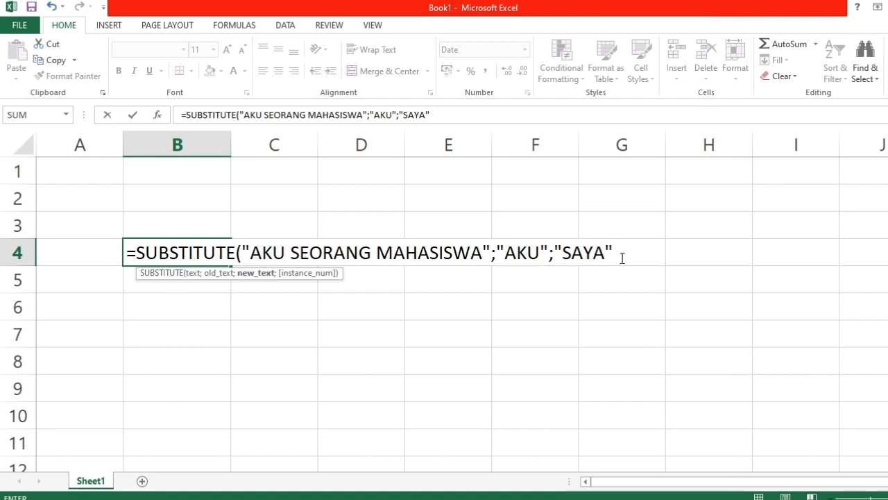
key("Return")
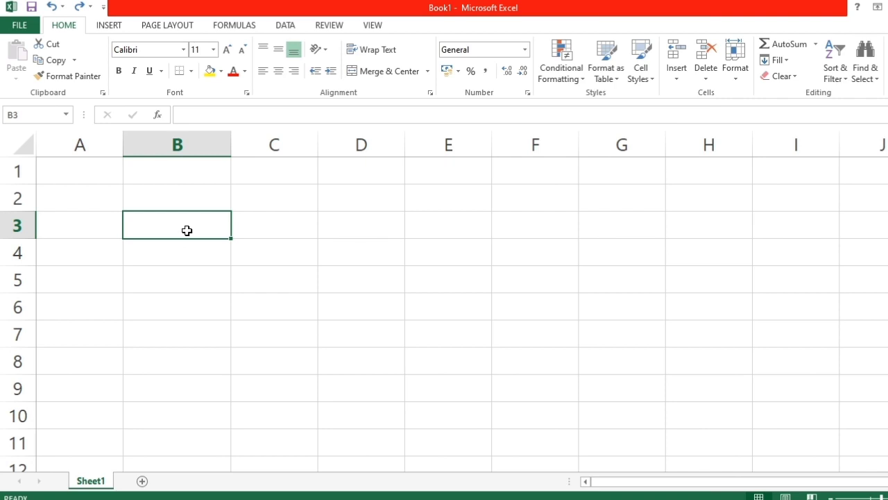
Enter the text AKU SEDANG BELAJAR in cell B2 with several extra spaces between the words
left_click(196, 192)
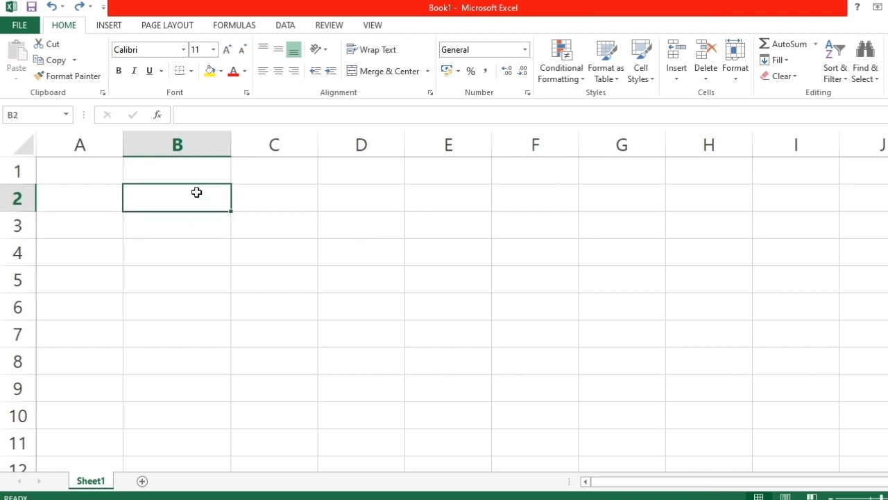
type("AKU")
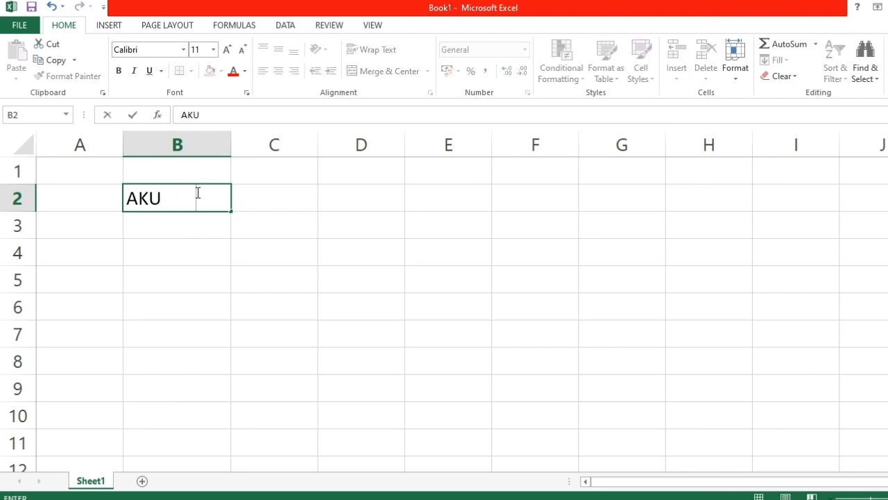
type("       SEDANG ")
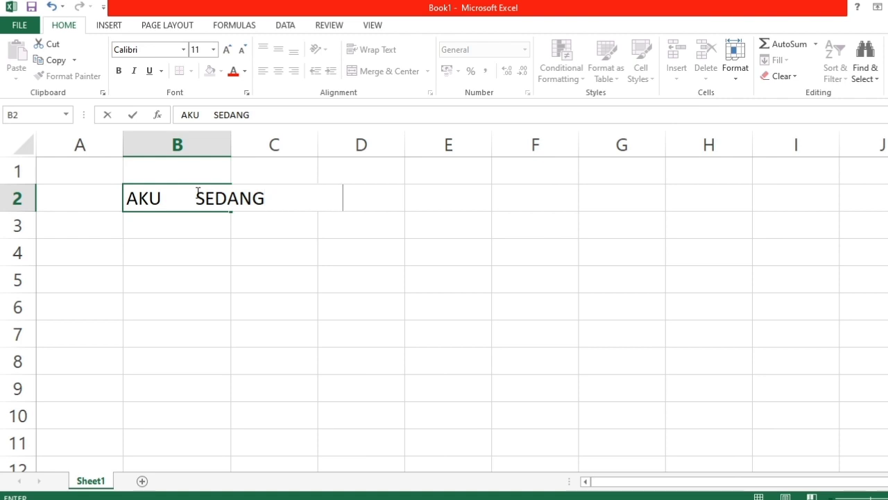
type("              BELAJAR")
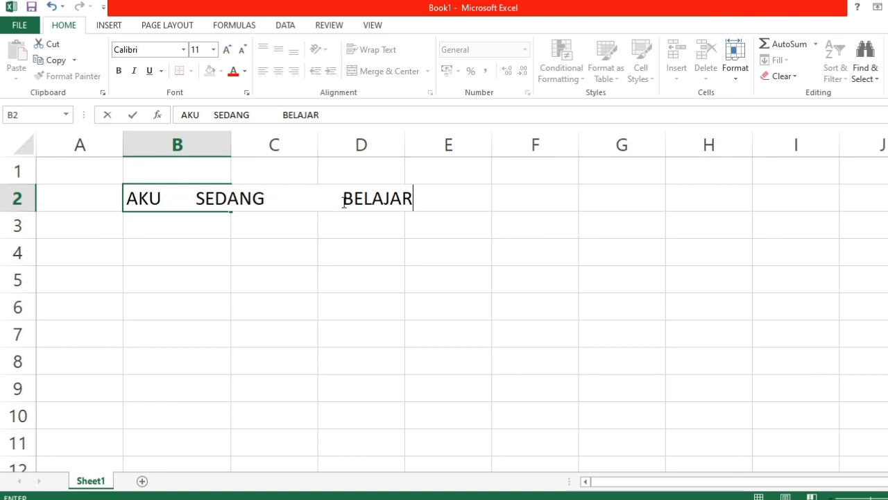
Enter a TRIM formula in cell B4 that removes the extra spaces from the text of cell B2
left_click(166, 251)
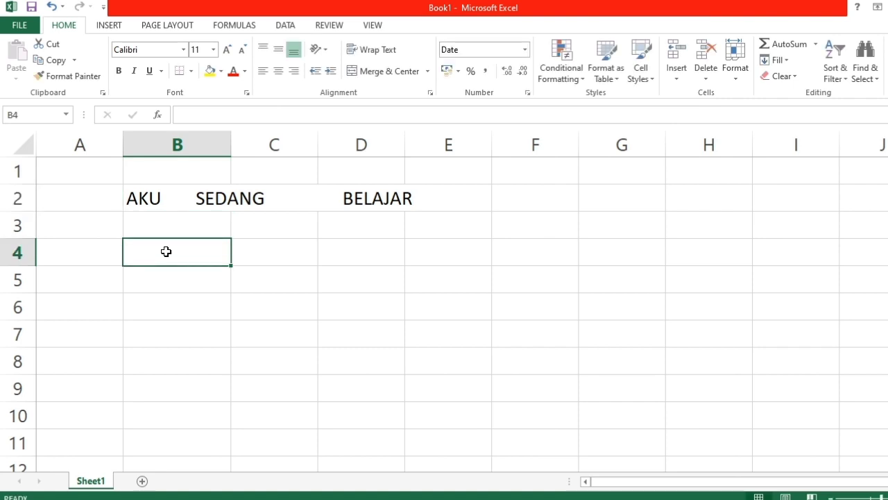
type("=TR")
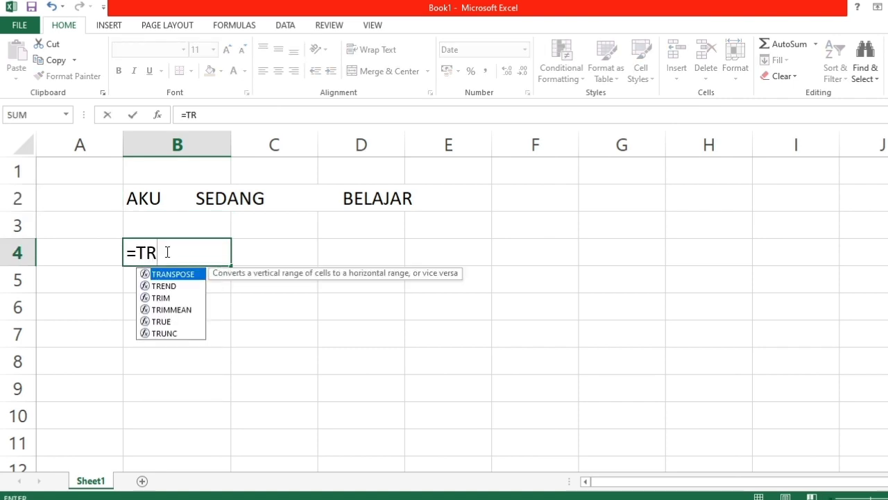
type("IM(")
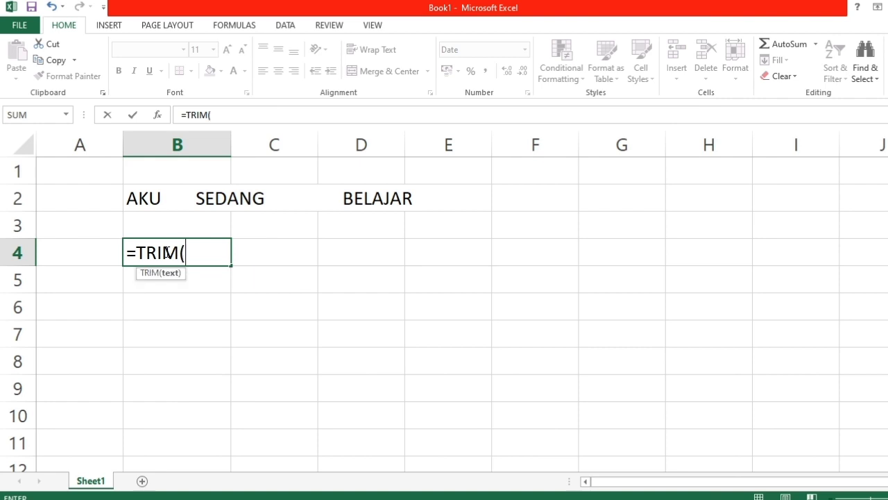
left_click(131, 200)
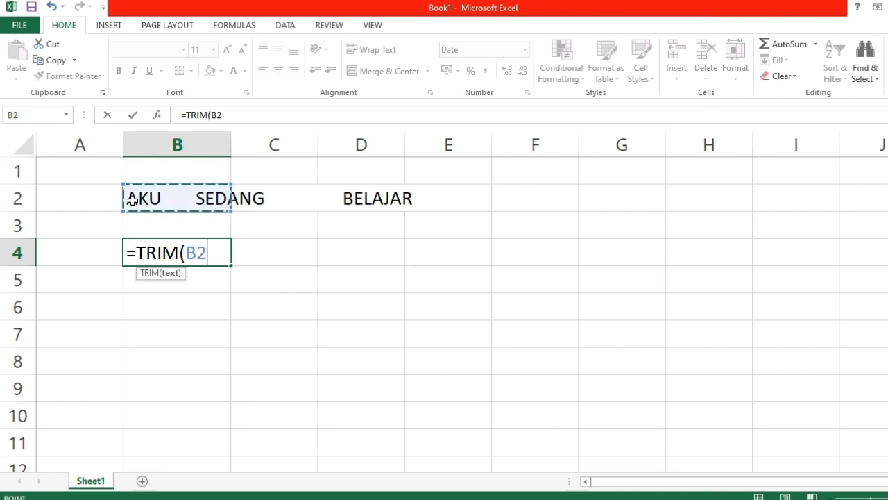
key("Return")
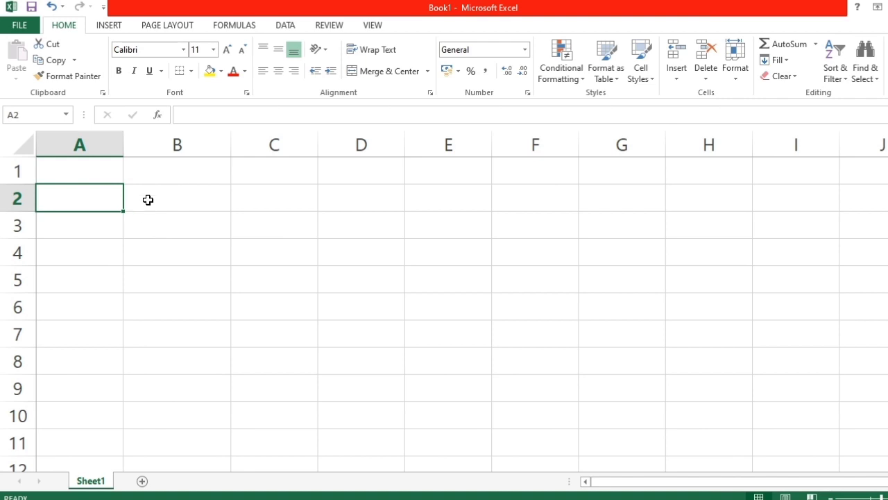
Enter an UPPER formula in cell B2 for the mixed-case text "SaYa seDang BeLaJaR"
left_click(148, 200)
type("=")
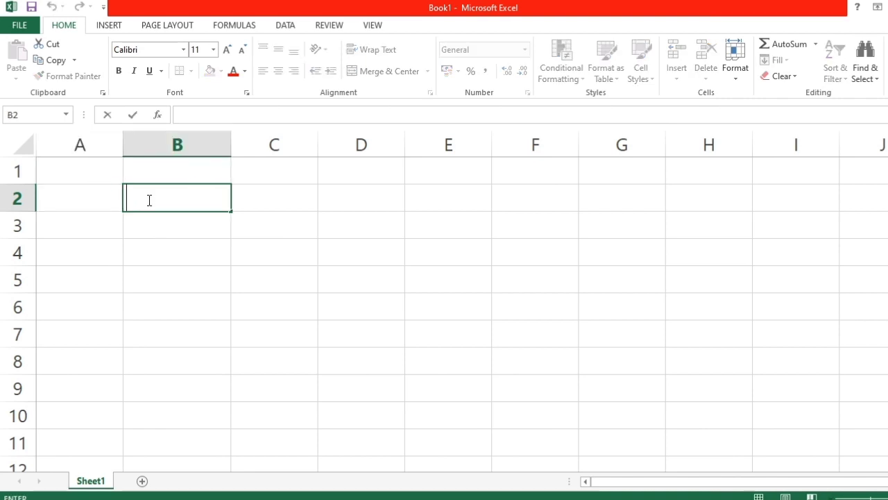
type("UPP")
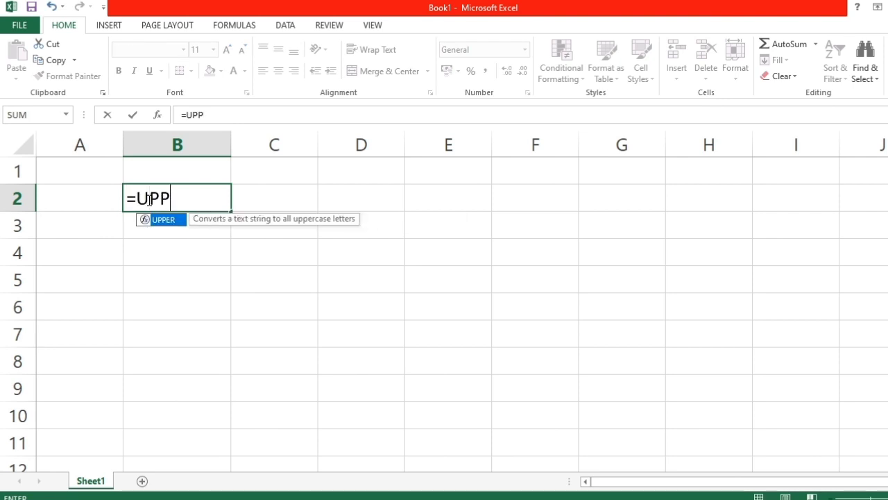
type("ER(")
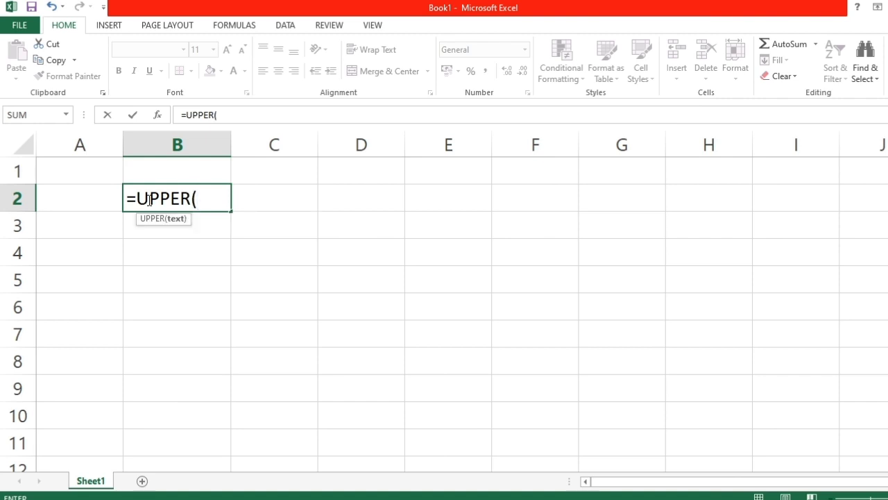
type("\"SaYa")
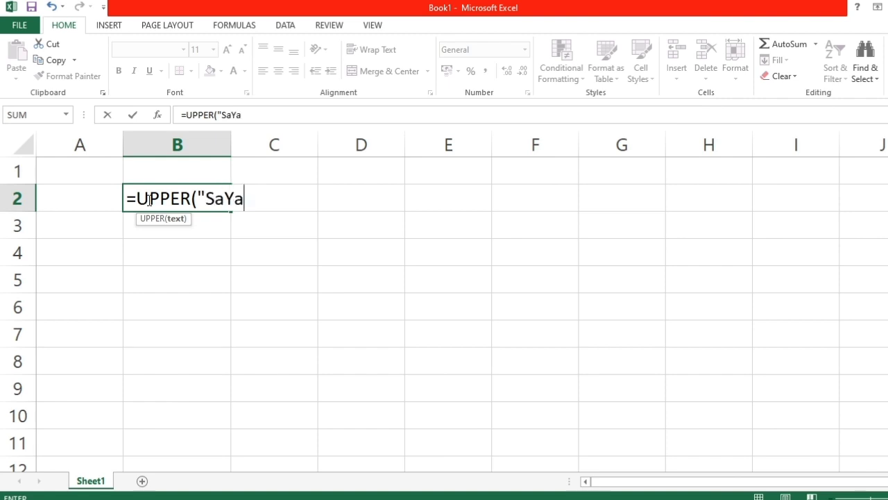
type(" se")
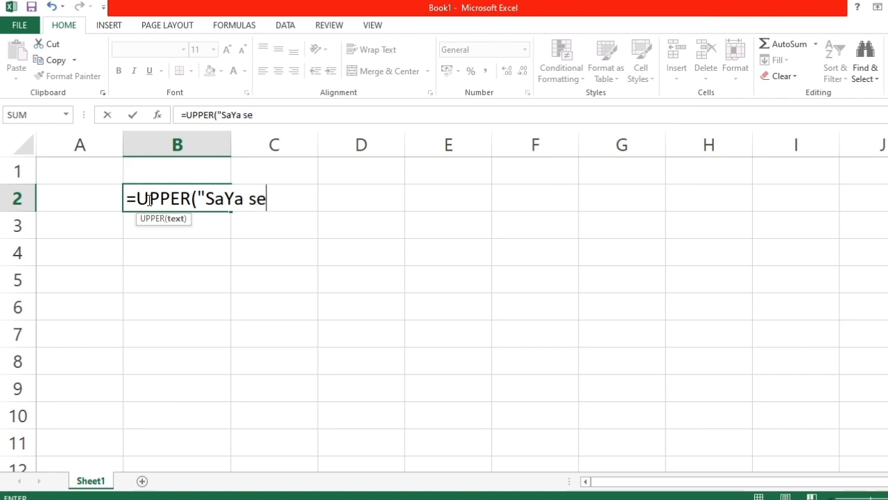
type("Dang B")
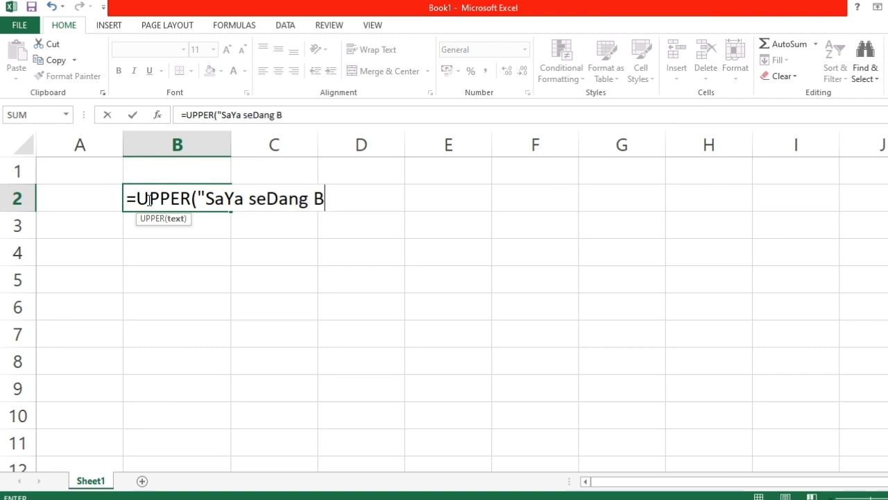
type("eLa")
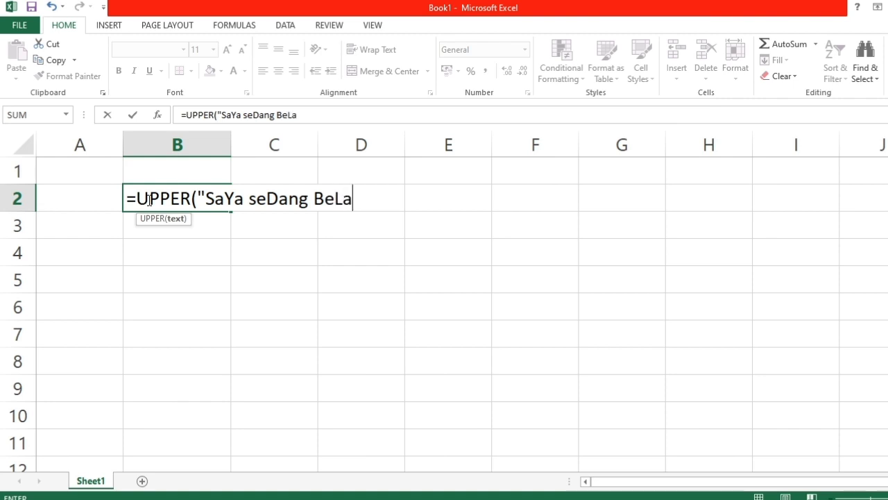
type("JaR")
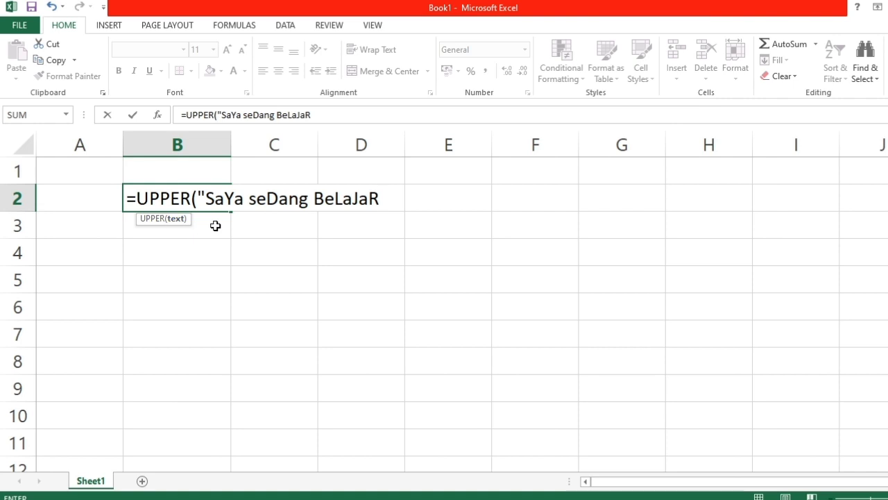
type("\"")
left_click(213, 228)
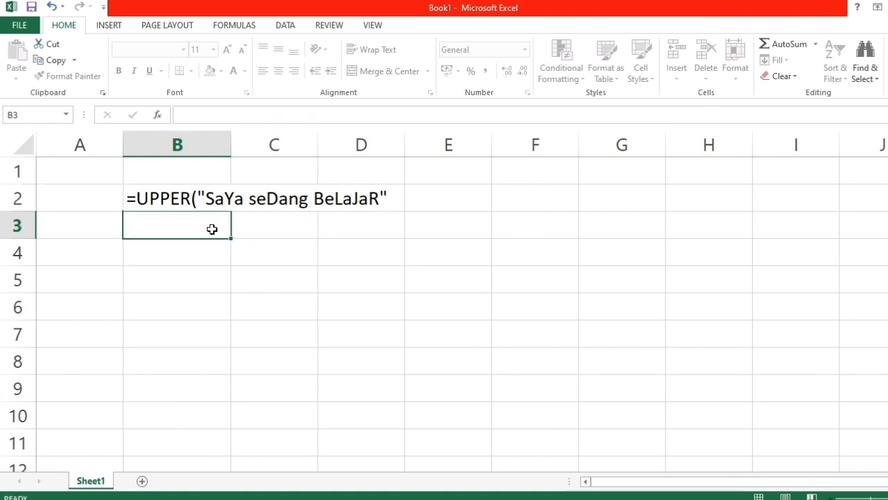
Enter the text SAYA MAKAN IKAN in capital letters in cell B2
key("Caps_Lock")
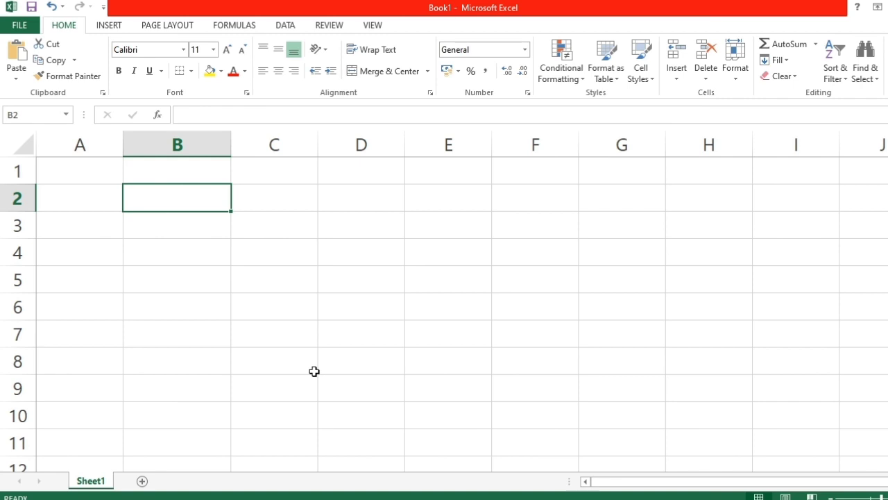
type("SAYA MAK")
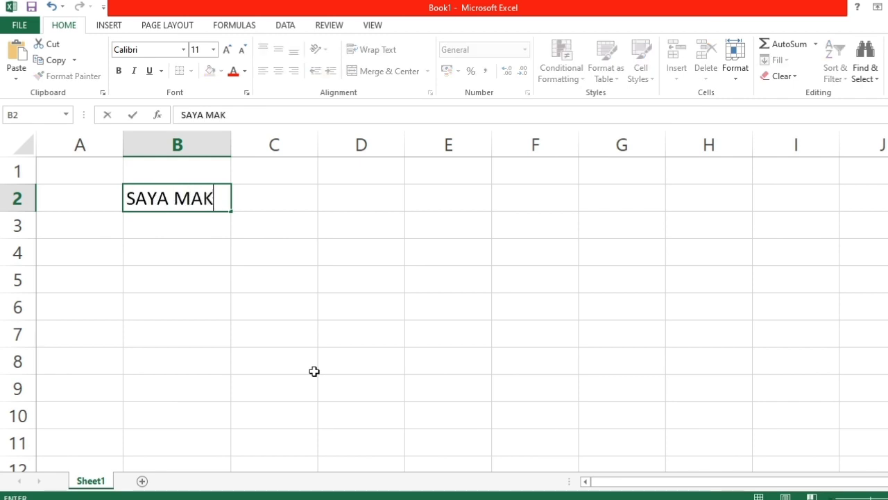
type("AN IAK")
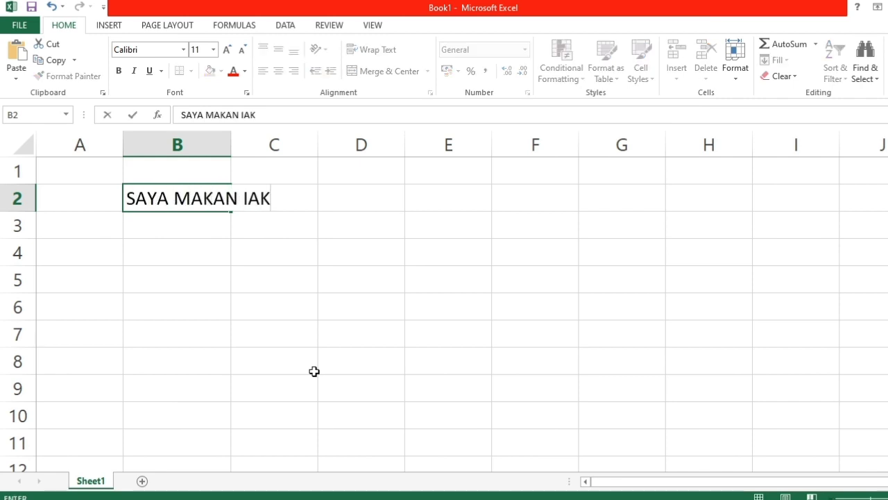
key("BackSpace")
key("BackSpace")
type("KAN")
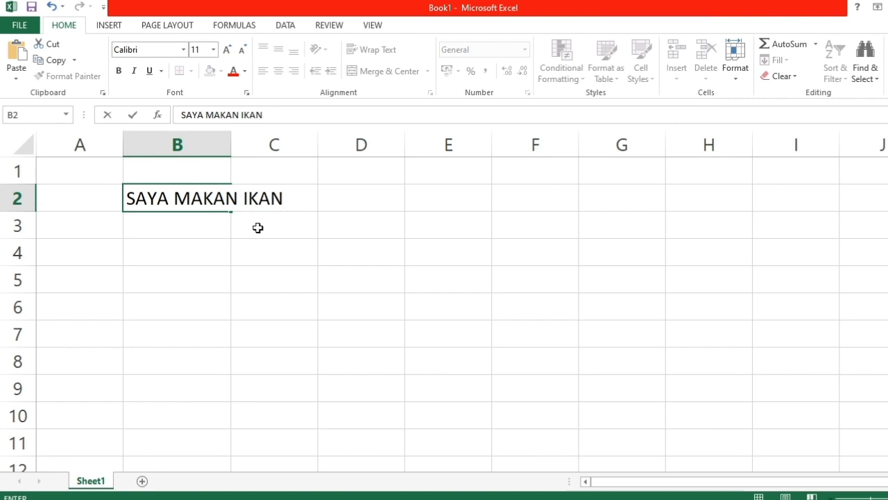
Enter a LEFT formula in cell B3 that extracts the first 3 characters of the text in cell B2
left_click(208, 226)
type("=")
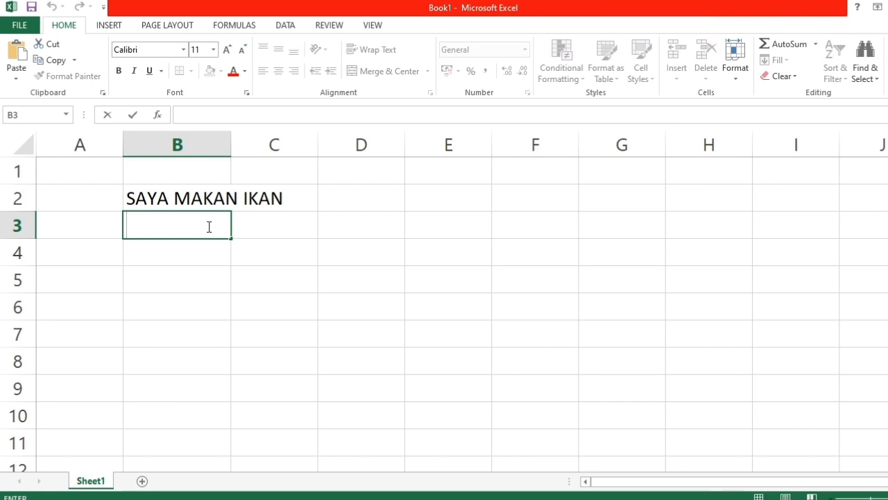
type("L")
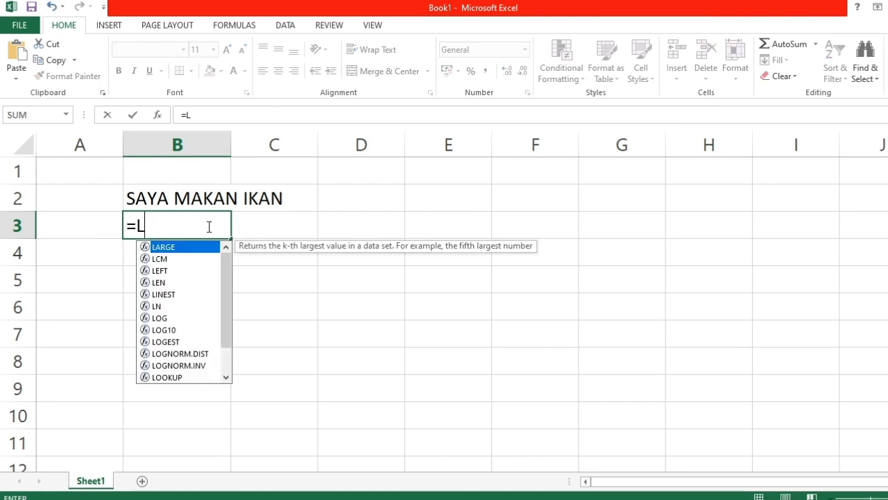
type("E")
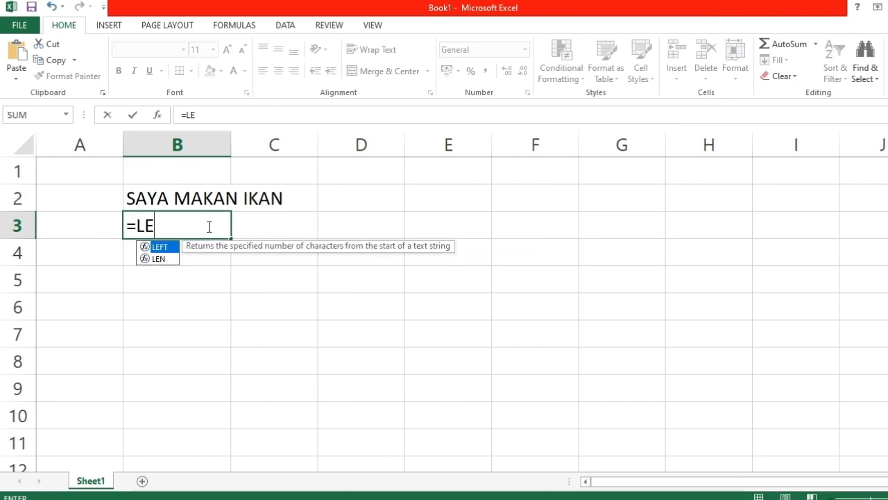
type("FT")
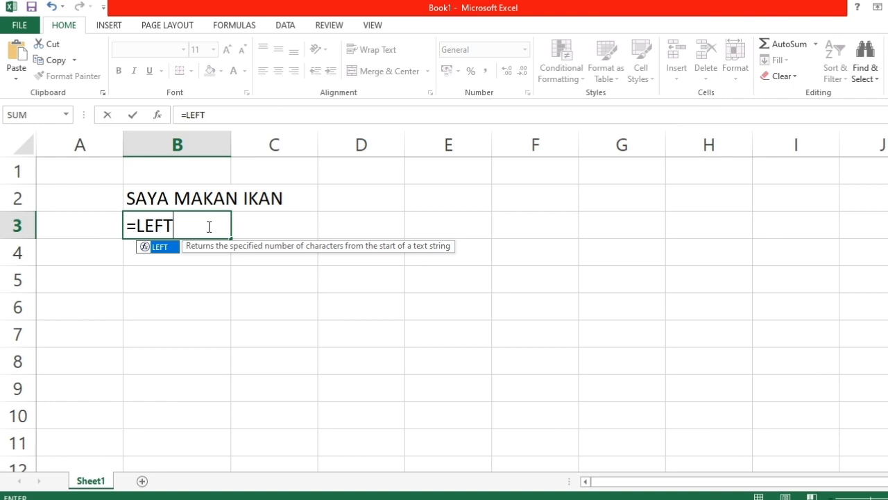
type("(")
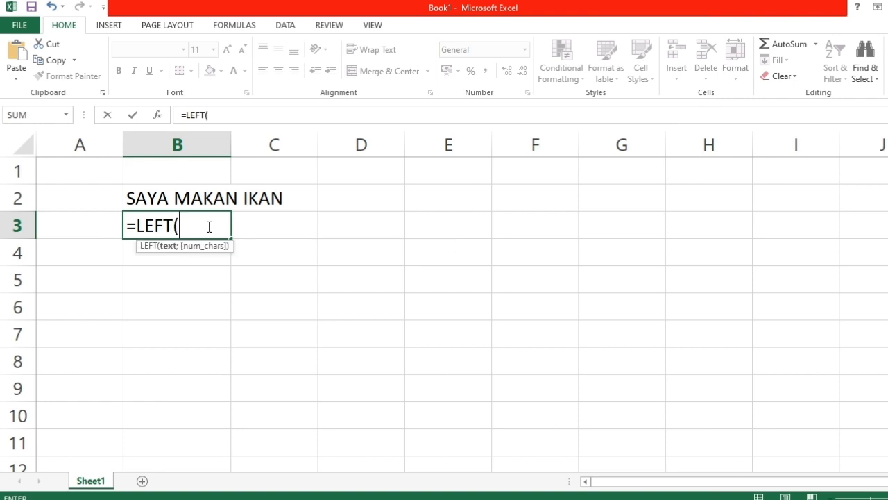
left_click(144, 199)
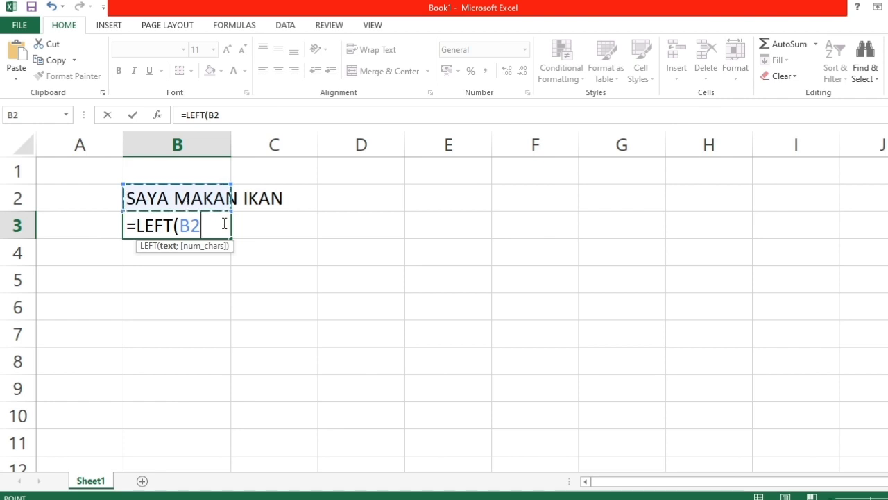
type(";")
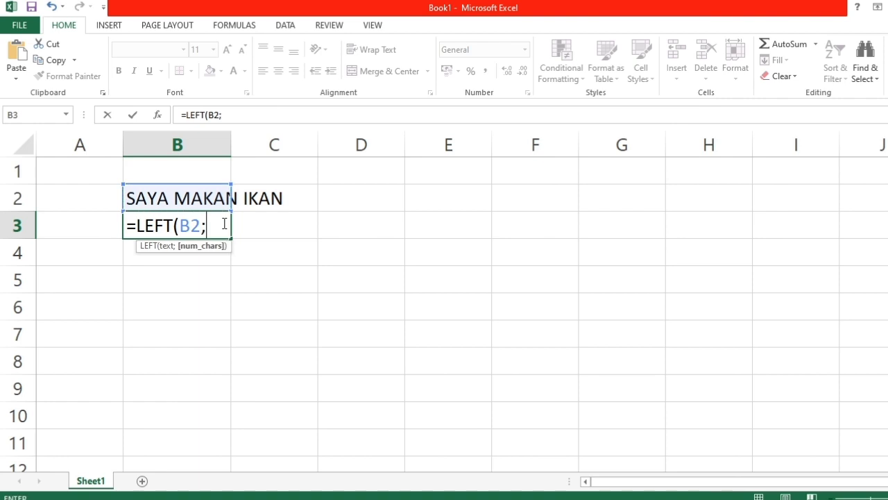
type("3")
key("Return")
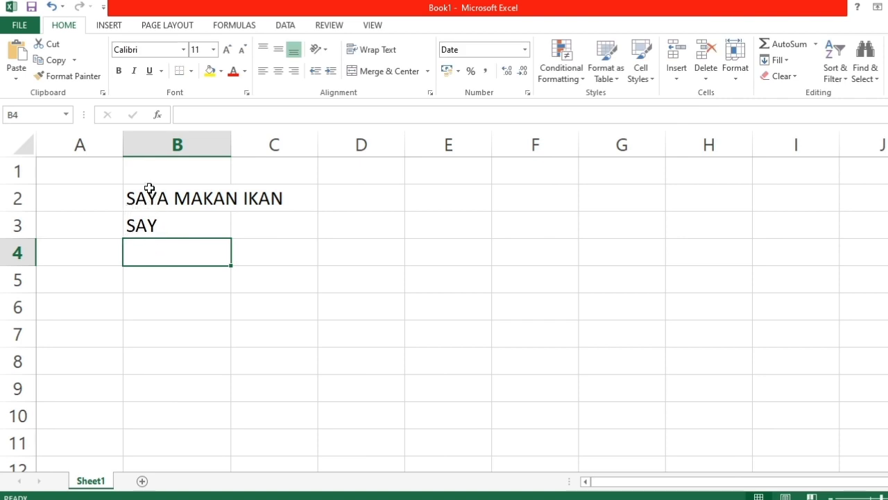
Change the number of characters in cell B3's LEFT formula to 4
left_click(175, 232)
double_click(177, 224)
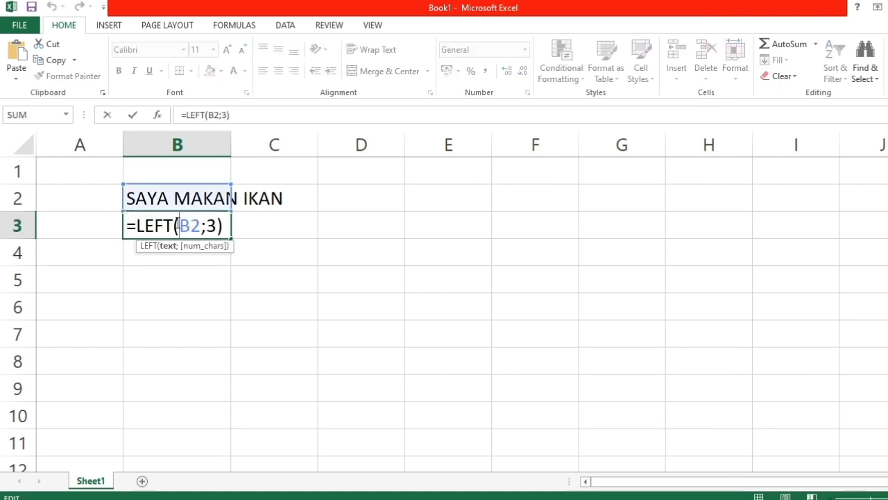
left_click(214, 226)
key("BackSpace")
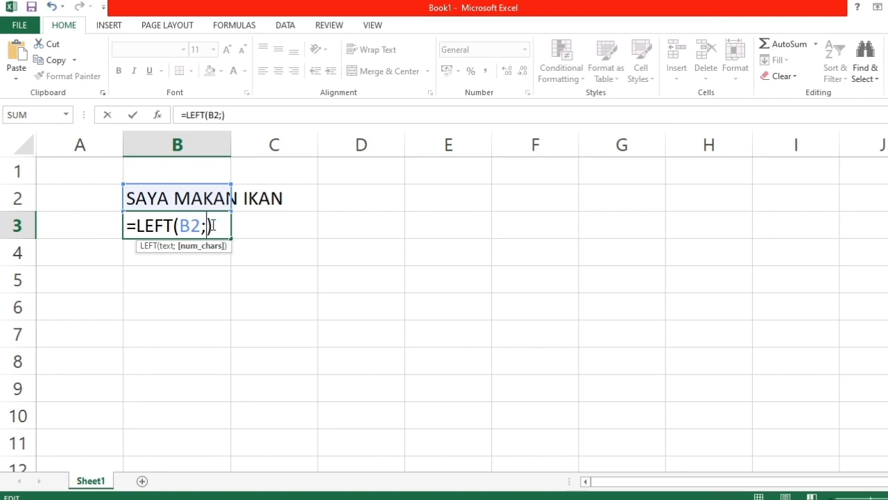
type("4")
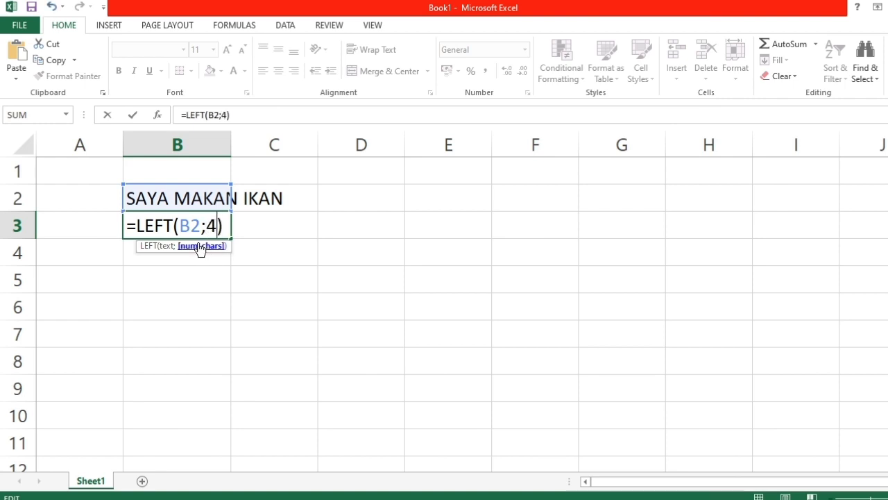
key("Return")
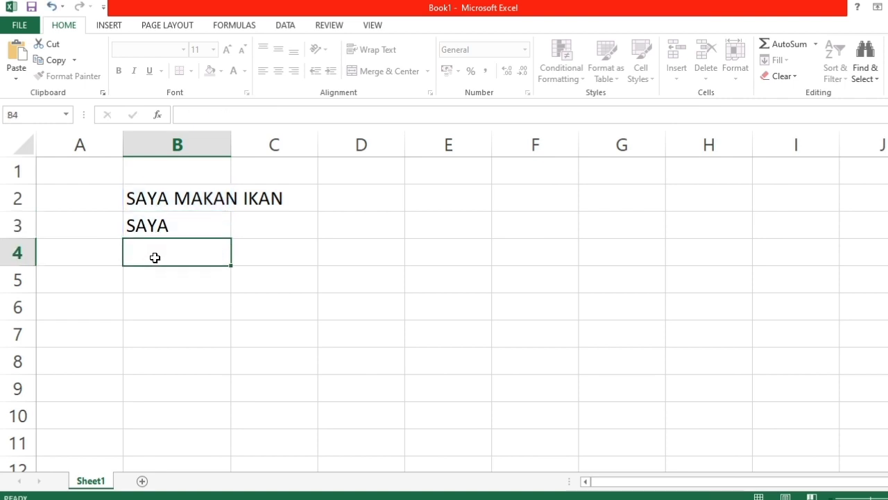